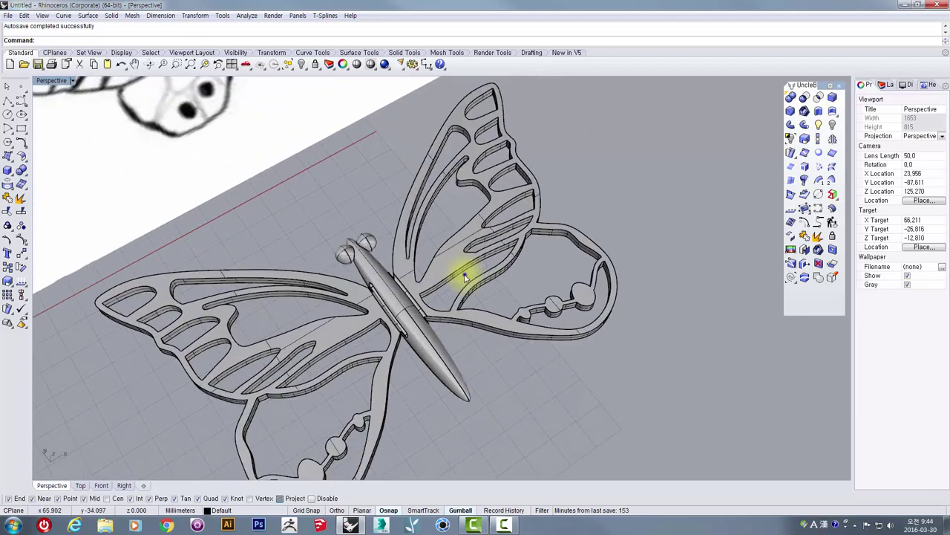
right_drag(465, 275, 432, 297)
scroll(457, 268, down, 4)
scroll(464, 302, up, 2)
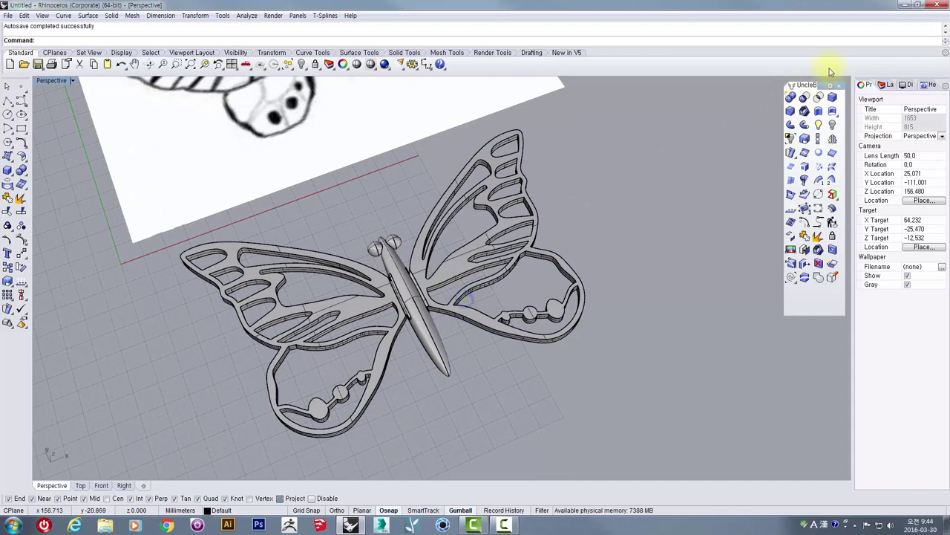
click(906, 7)
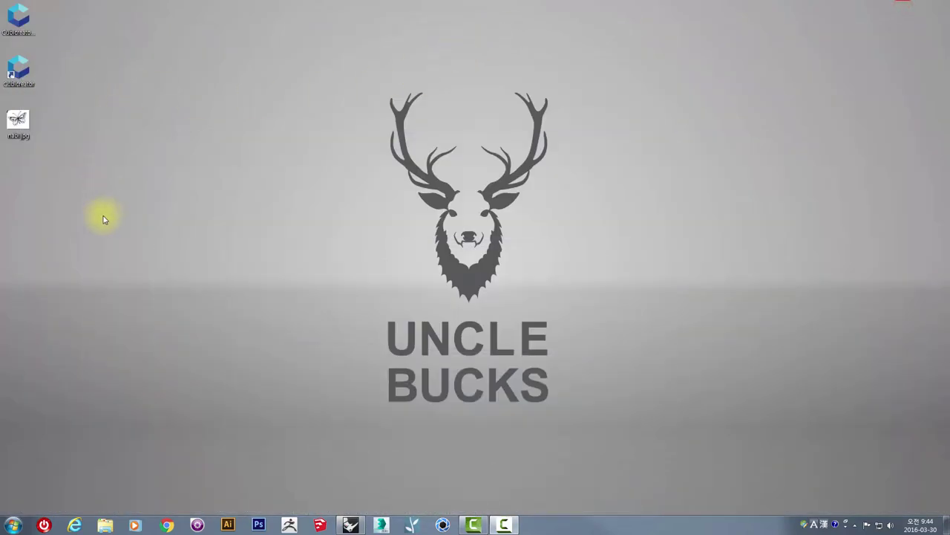
double_click(16, 72)
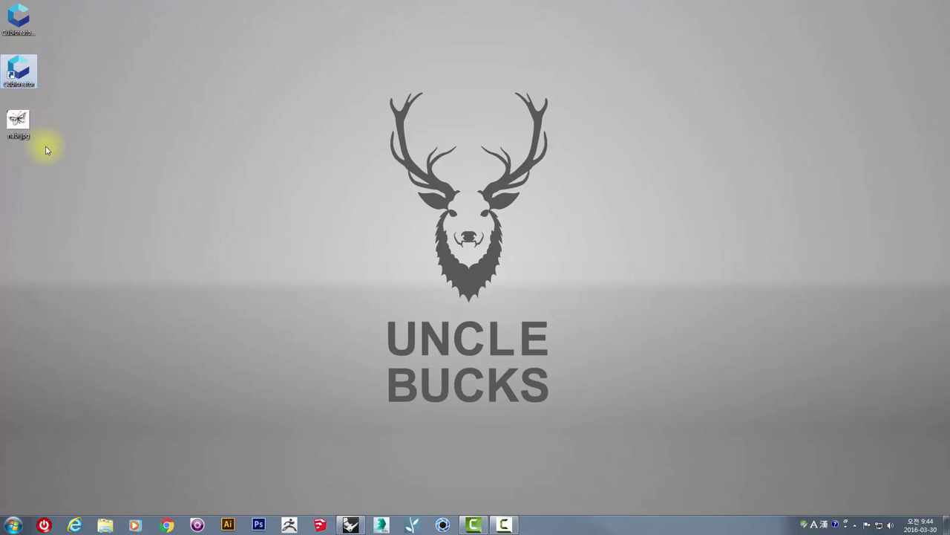
drag(46, 147, 2, 56)
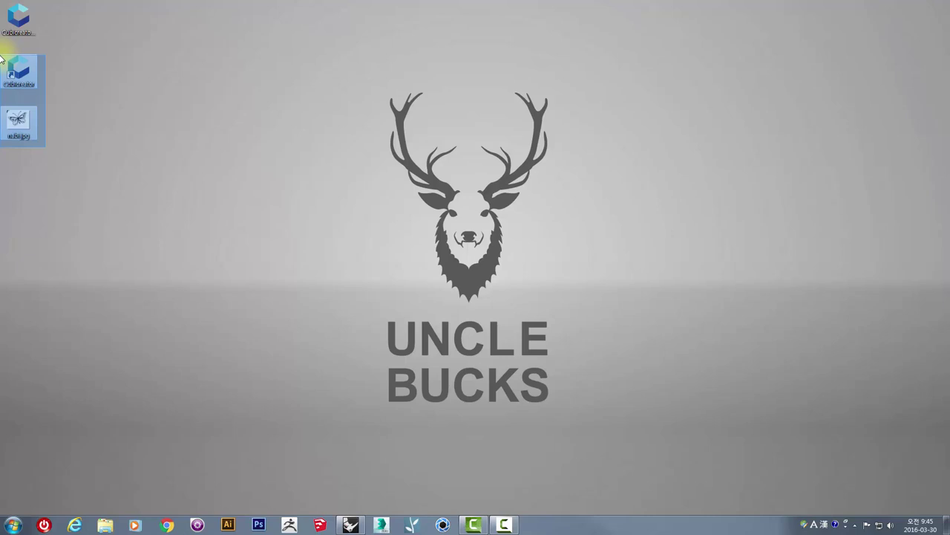
mouse_move(1, 56)
mouse_down()
mouse_move(59, 136)
mouse_move(1, 58)
mouse_up()
drag(2, 57, 3, 58)
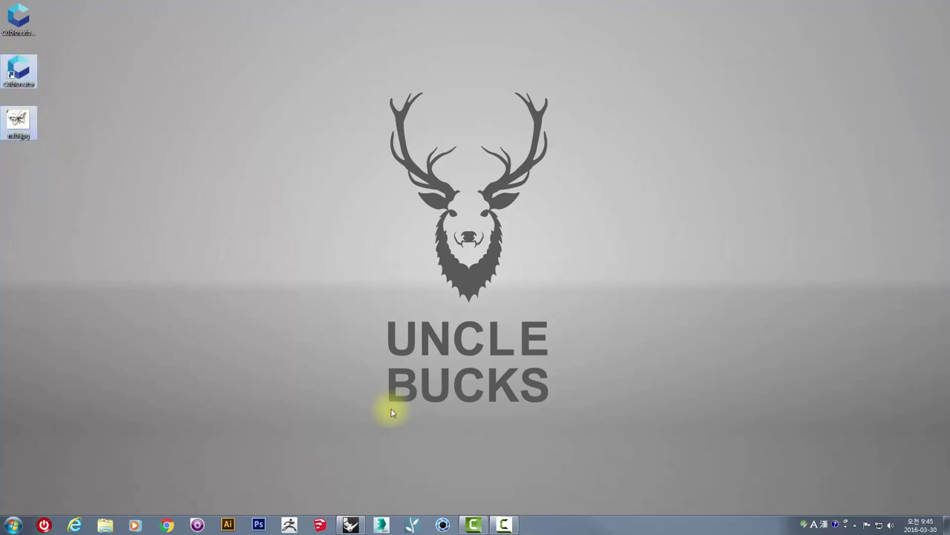
click(503, 526)
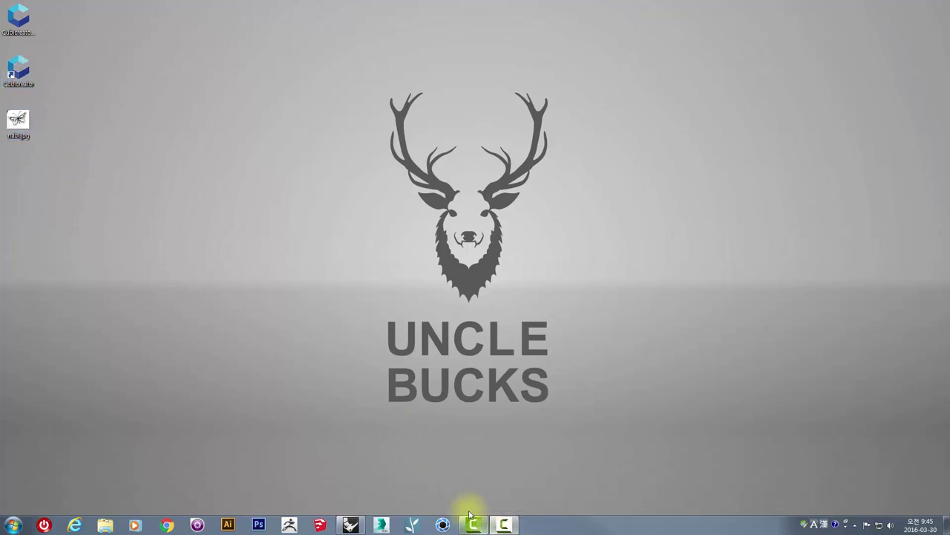
click(39, 151)
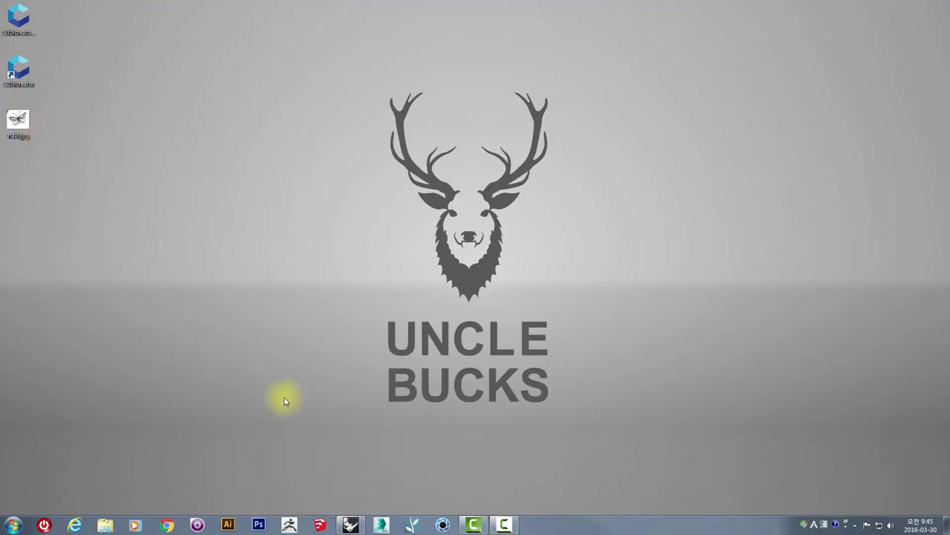
- Switch back to Rhinoceros and select the whole butterfly polysurface, including wings and body
click(350, 524)
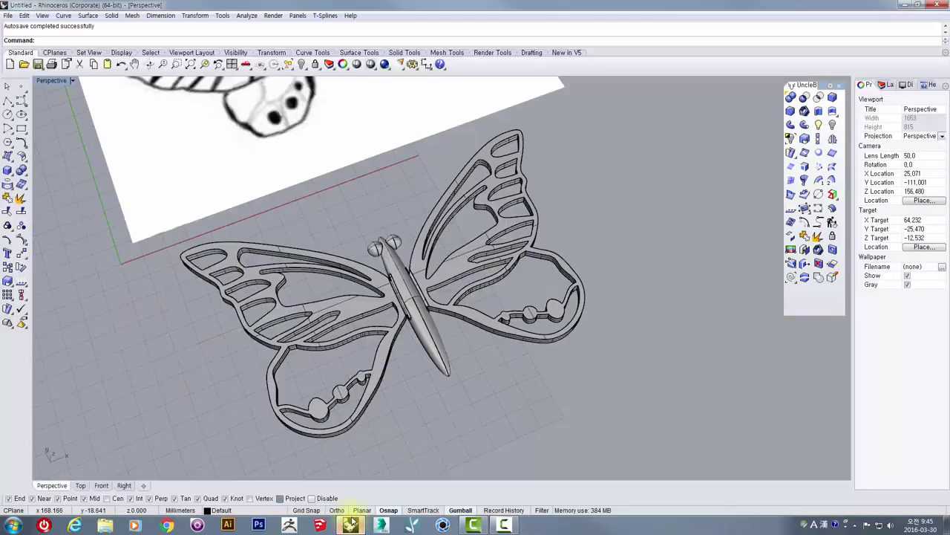
right_drag(439, 341, 435, 307)
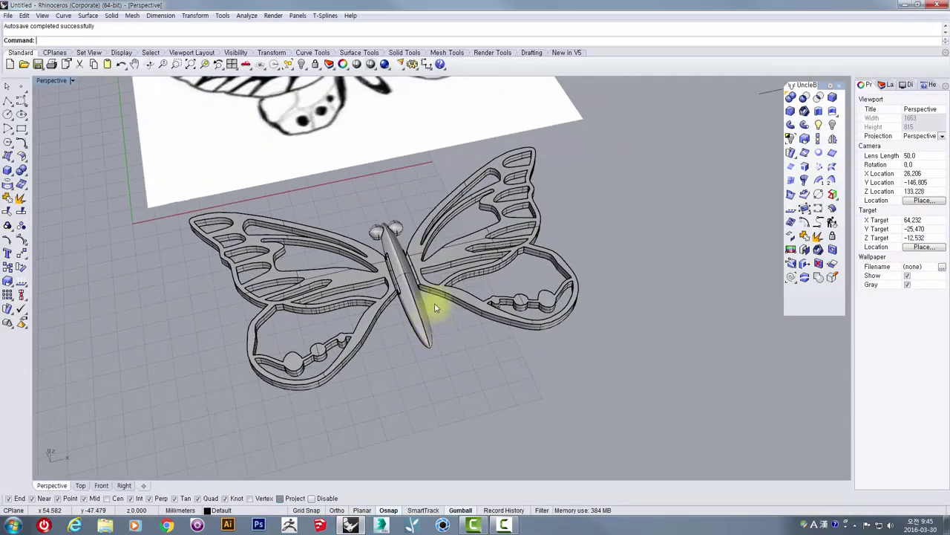
click(433, 263)
mouse_move(433, 263)
right_down()
mouse_move(390, 295)
mouse_move(382, 290)
mouse_move(431, 240)
mouse_move(488, 206)
mouse_move(564, 191)
mouse_move(462, 251)
mouse_move(418, 259)
right_up()
click(363, 219)
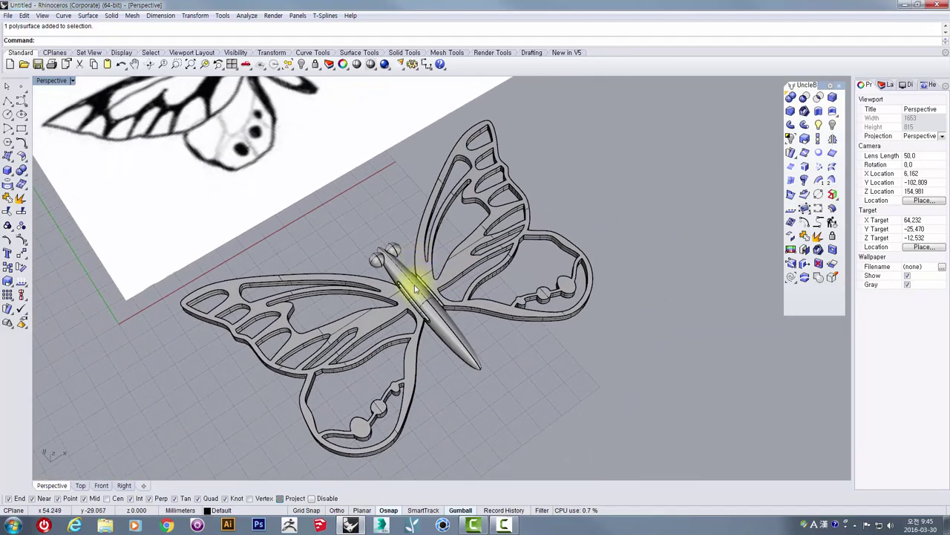
click(416, 290)
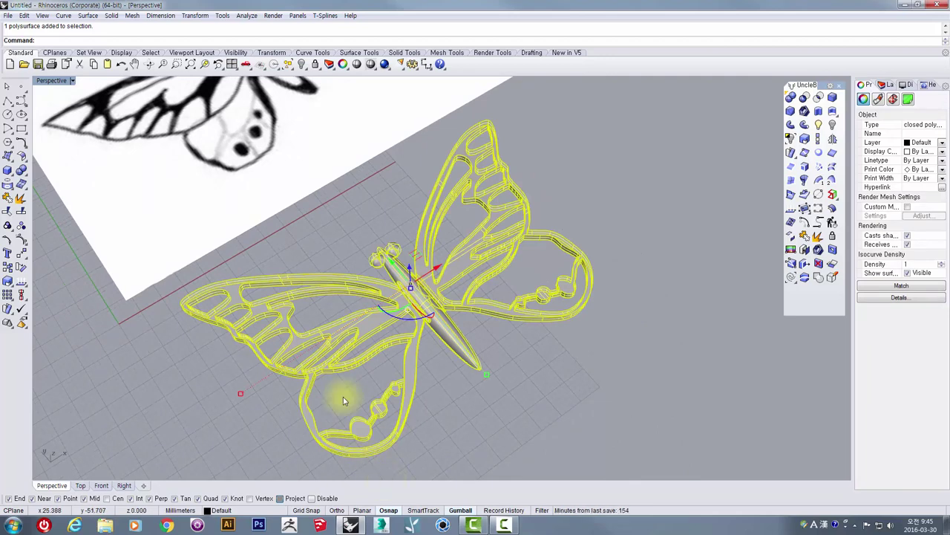
- Start exporting the selected butterfly to the desktop with STL (Stereolithography) as the file type
click(8, 16)
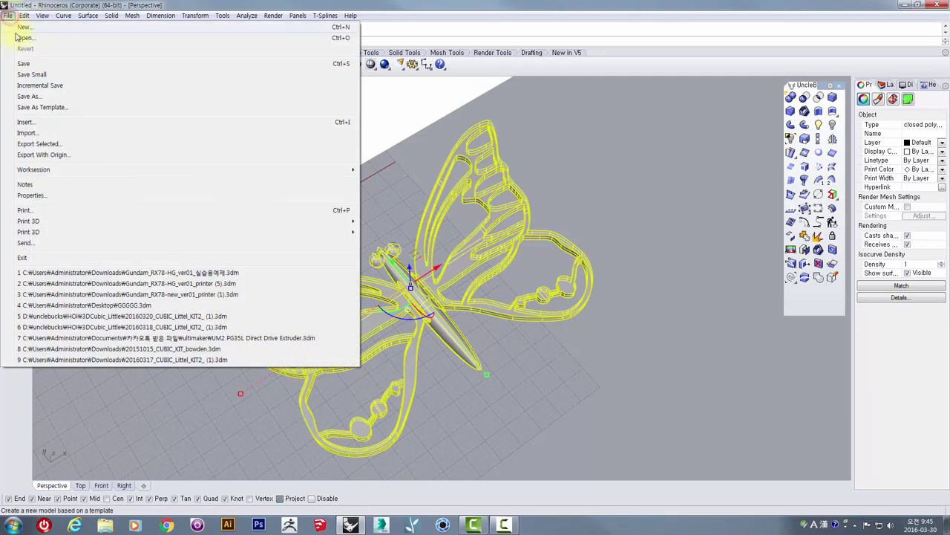
click(45, 144)
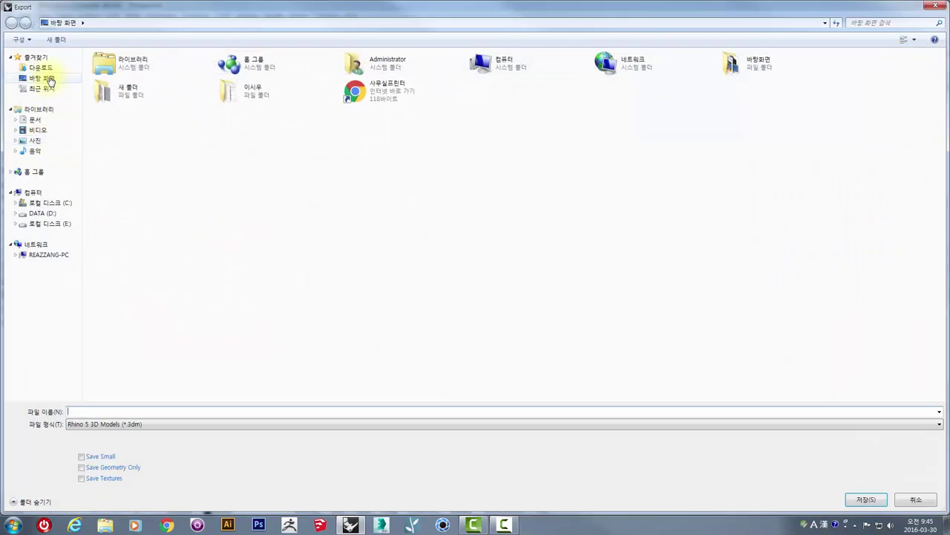
click(50, 79)
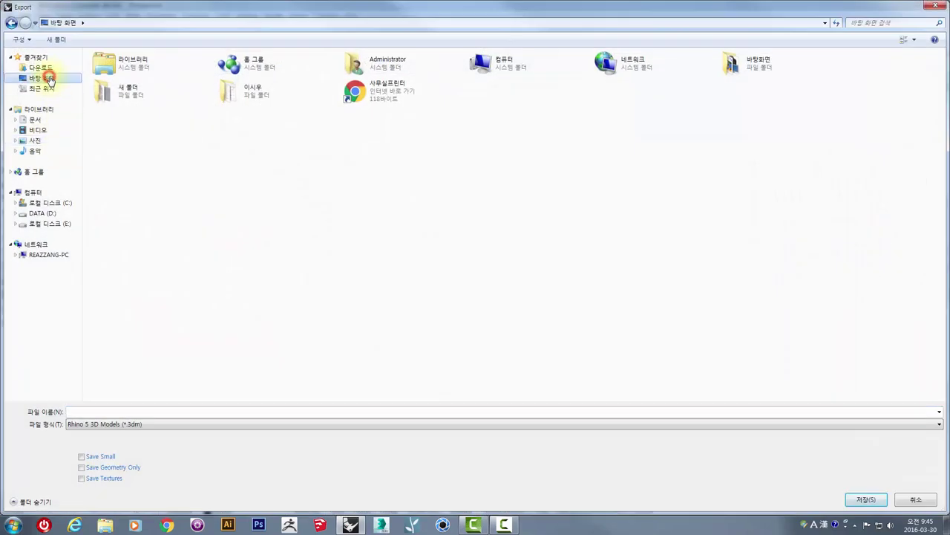
click(105, 424)
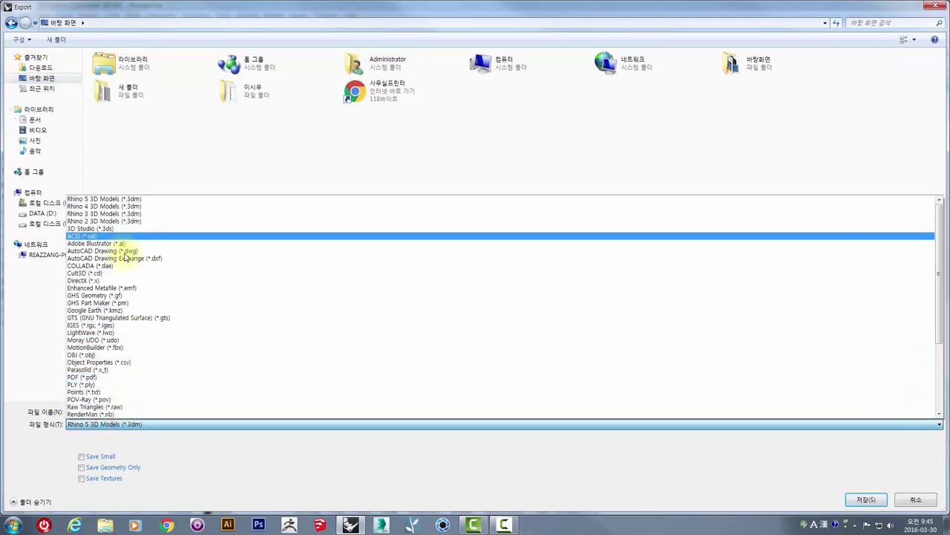
scroll(127, 344, down, 2)
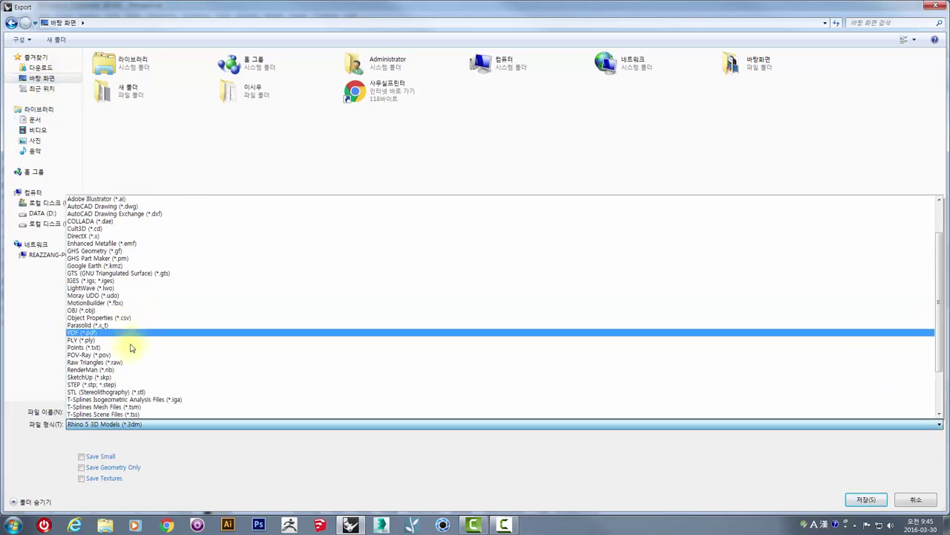
click(127, 396)
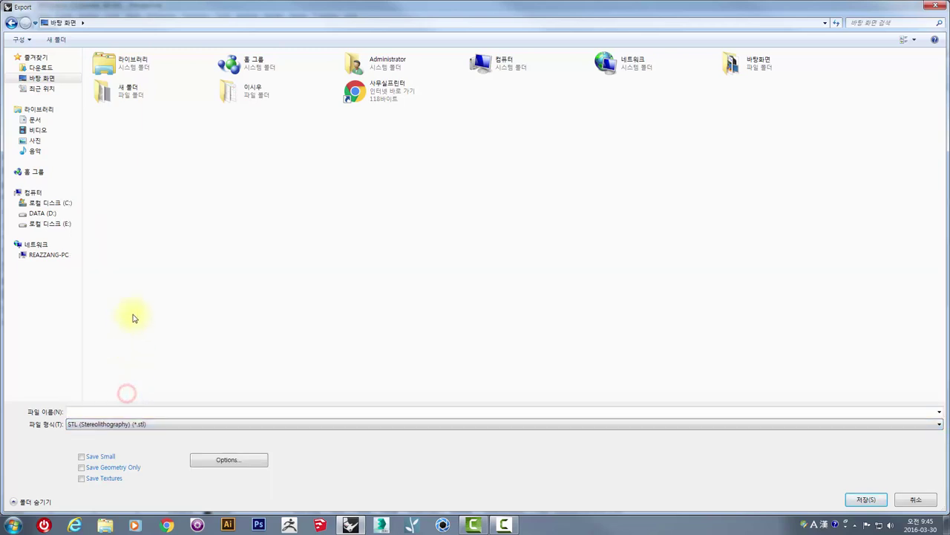
- Name the export file nabi and save it
click(116, 409)
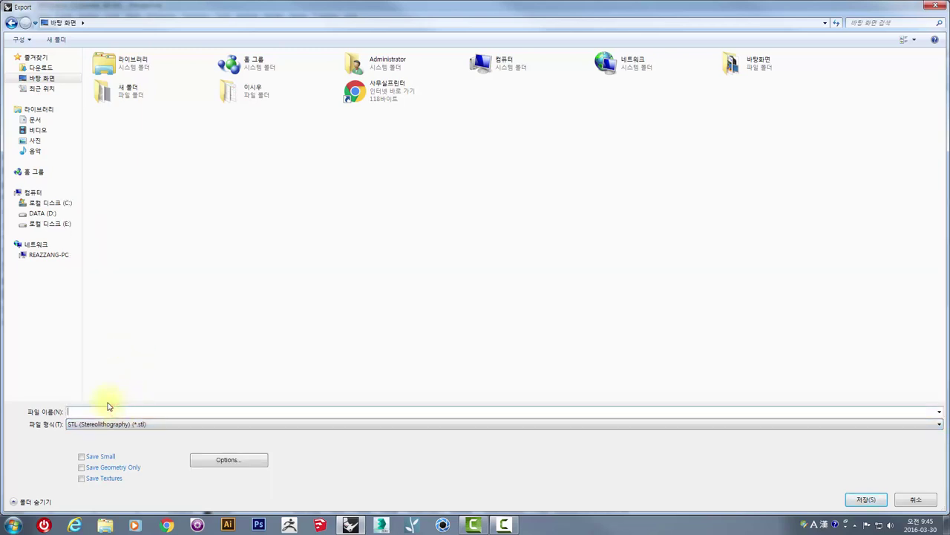
text(naa)
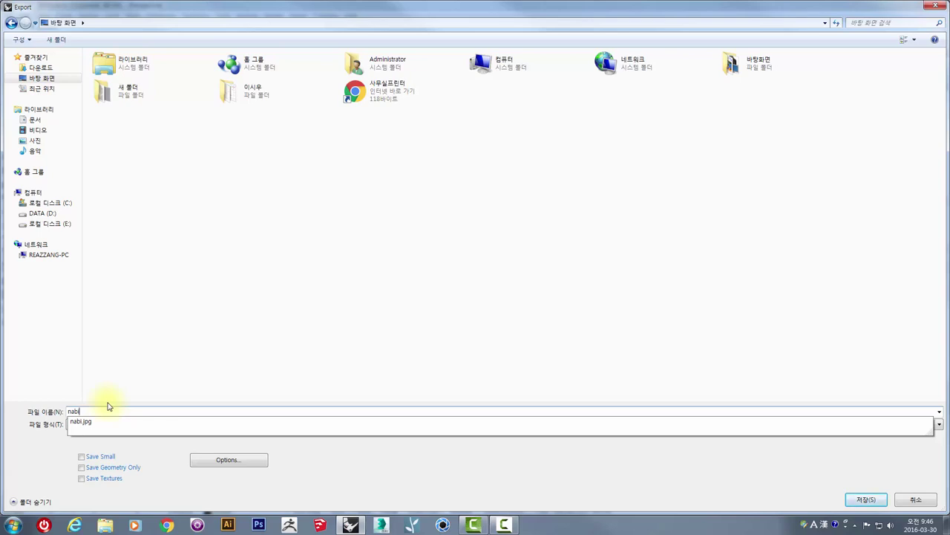
click(394, 462)
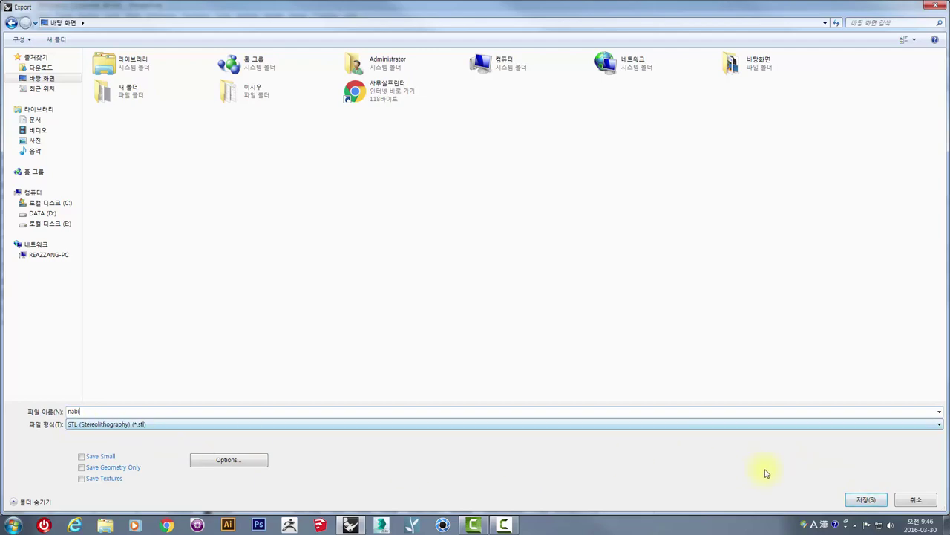
click(863, 501)
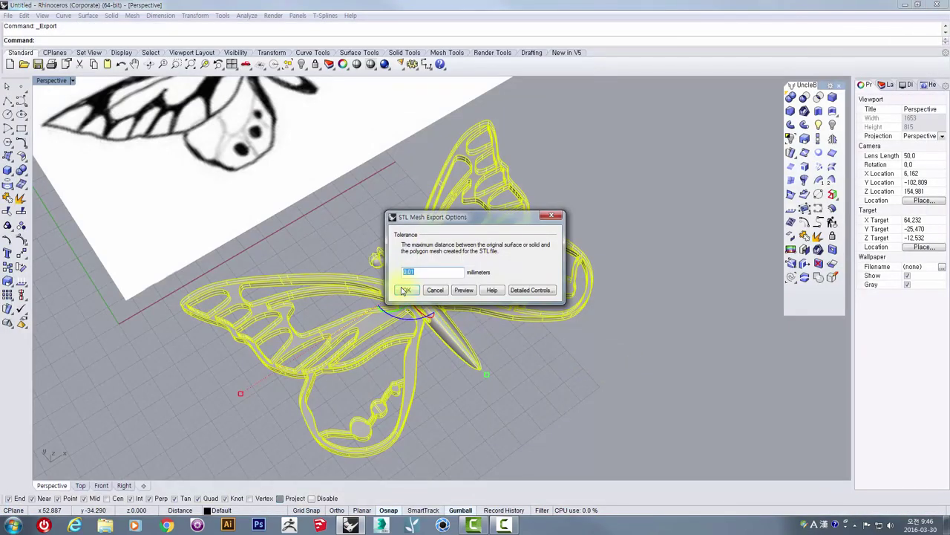
- Accept the 0.01 mm mesh tolerance and write the STL as a binary file with open objects exported
drag(410, 218, 353, 167)
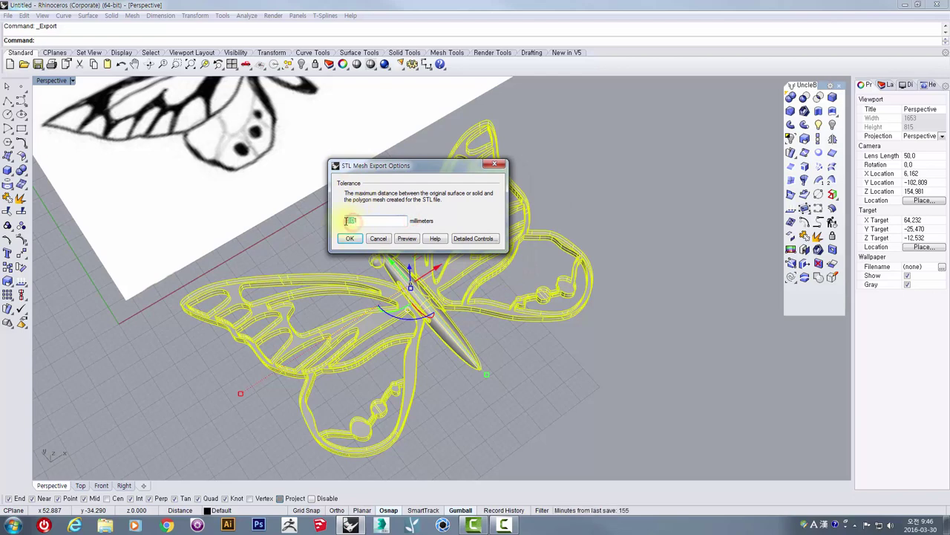
click(349, 237)
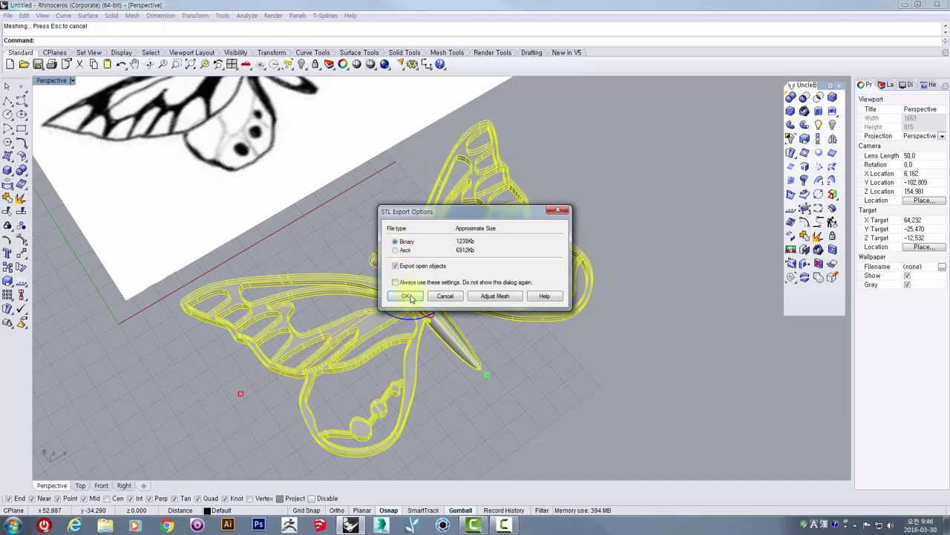
click(404, 295)
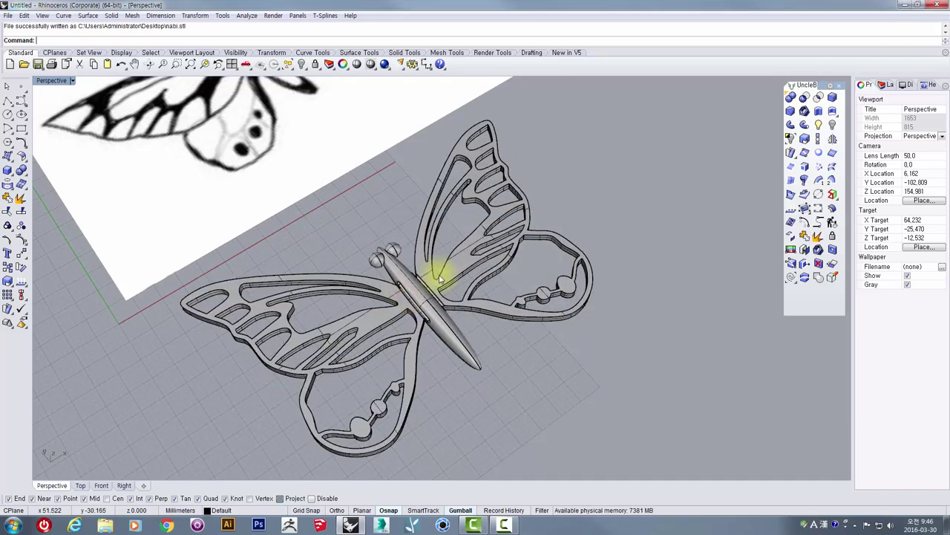
- Move nabi.stl slightly apart from the other desktop icons and launch Cubicreator
click(903, 5)
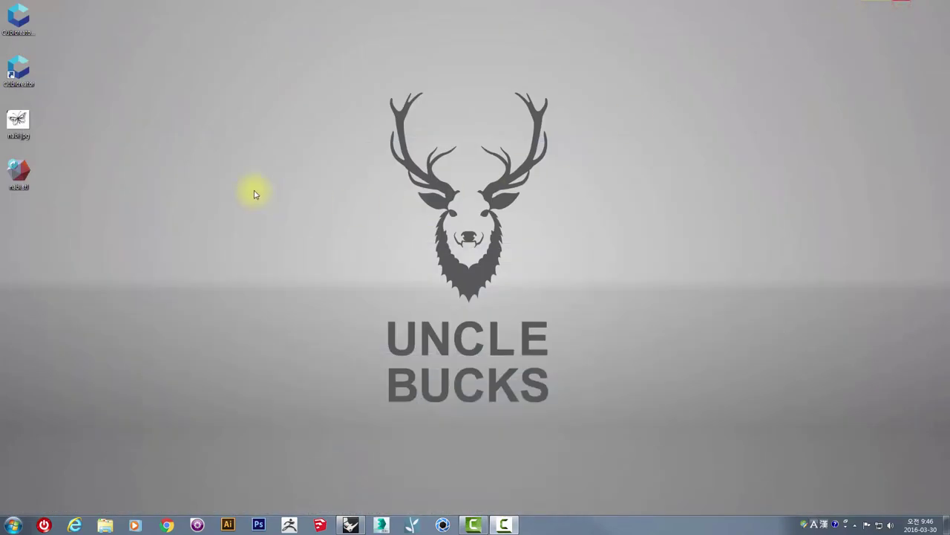
click(17, 173)
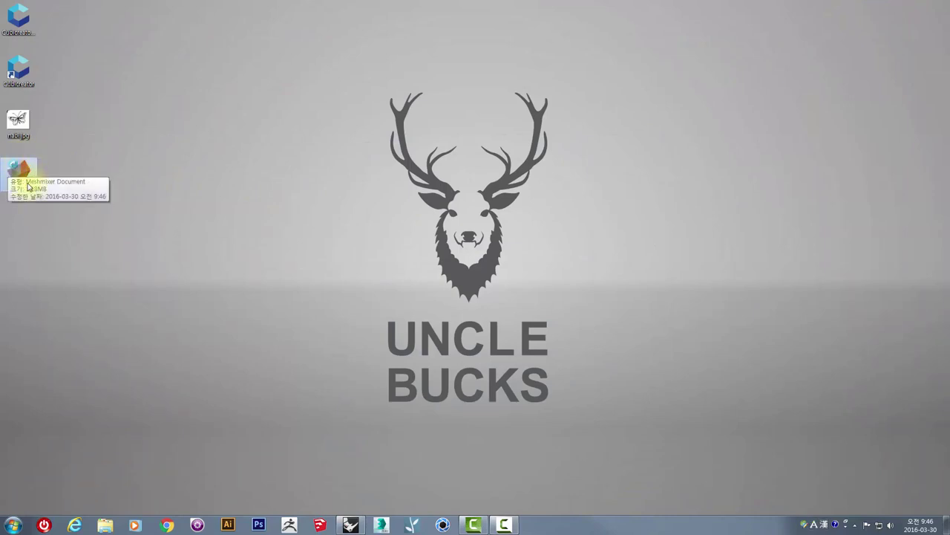
drag(20, 173, 58, 174)
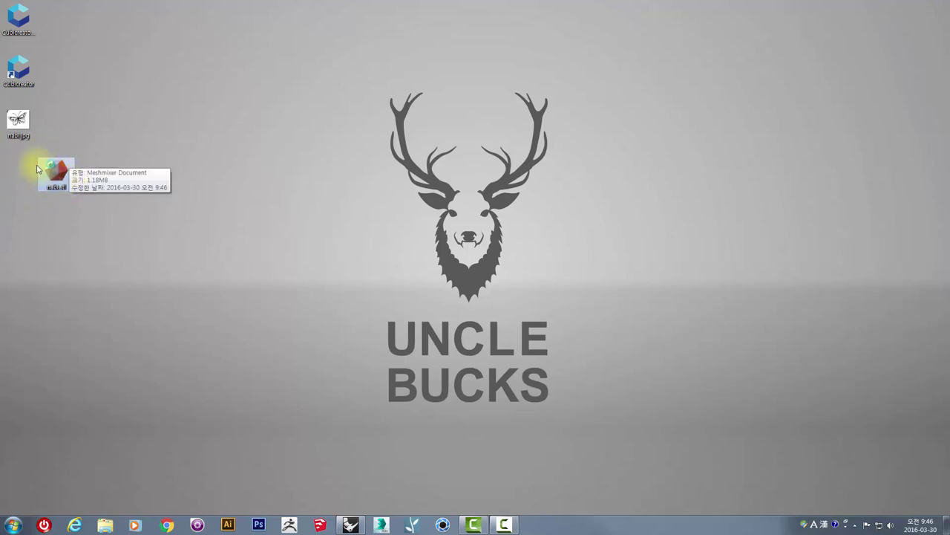
click(116, 206)
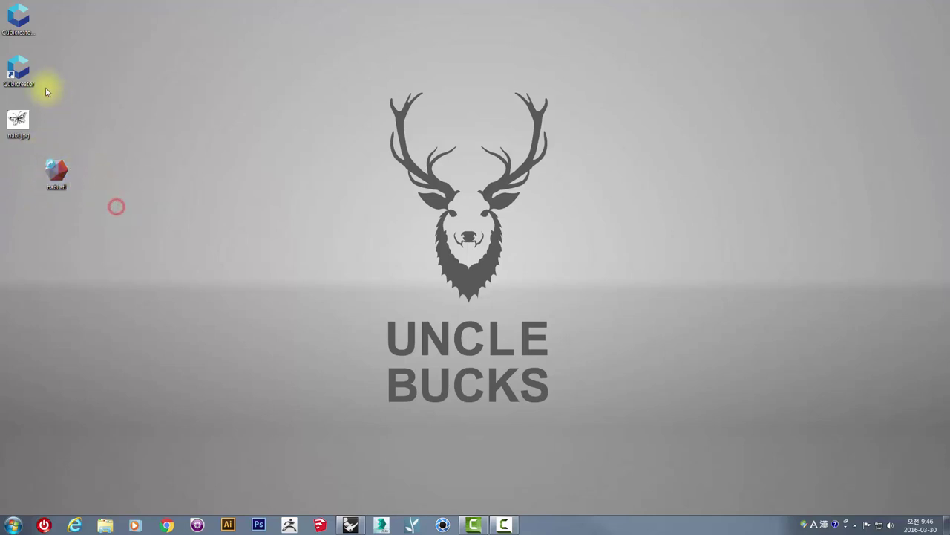
double_click(18, 73)
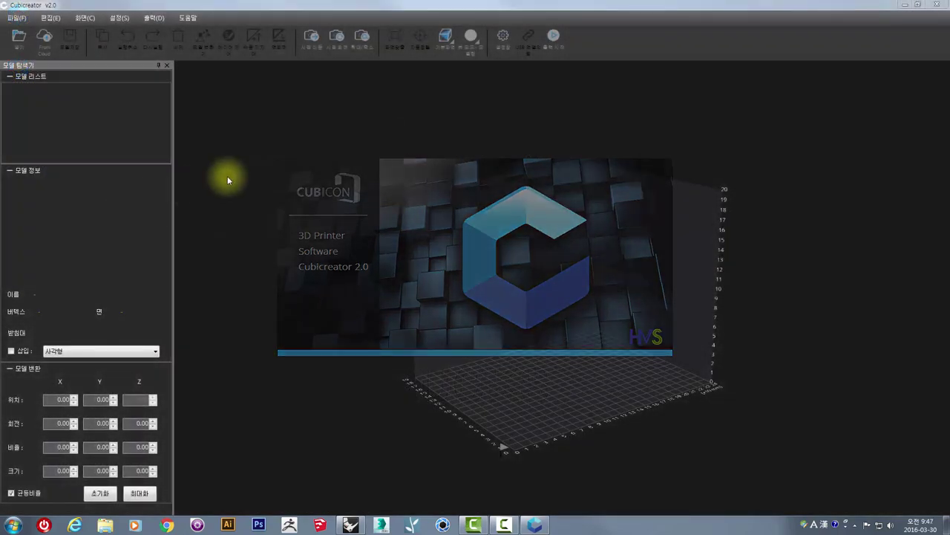
click(394, 143)
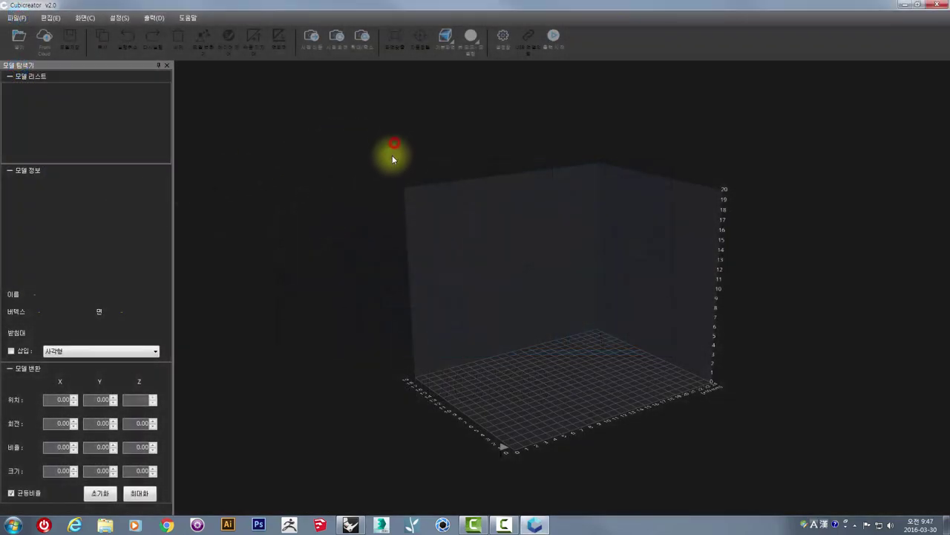
- Examine the empty printer build volume in Cubicreator from different angles and distances
right_drag(420, 182, 380, 248)
scroll(580, 306, up, 1)
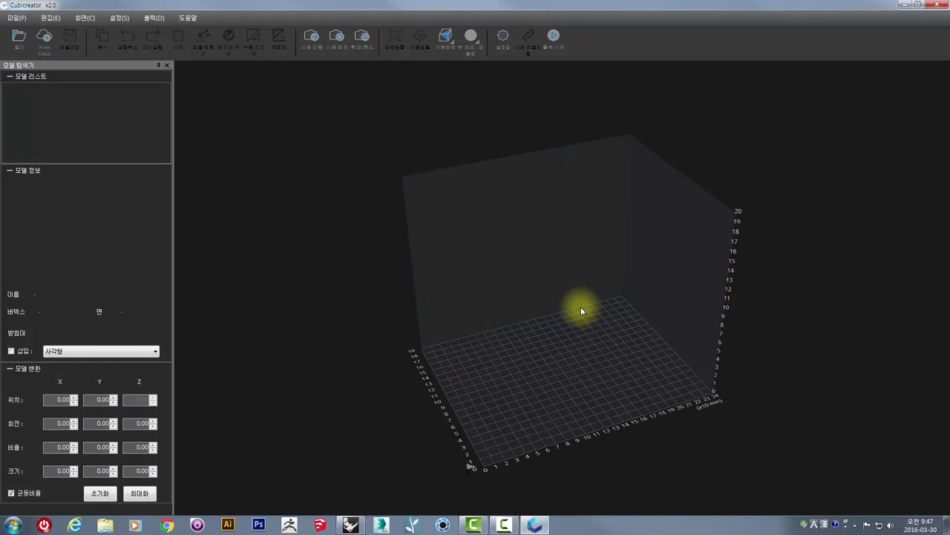
right_drag(581, 307, 571, 326)
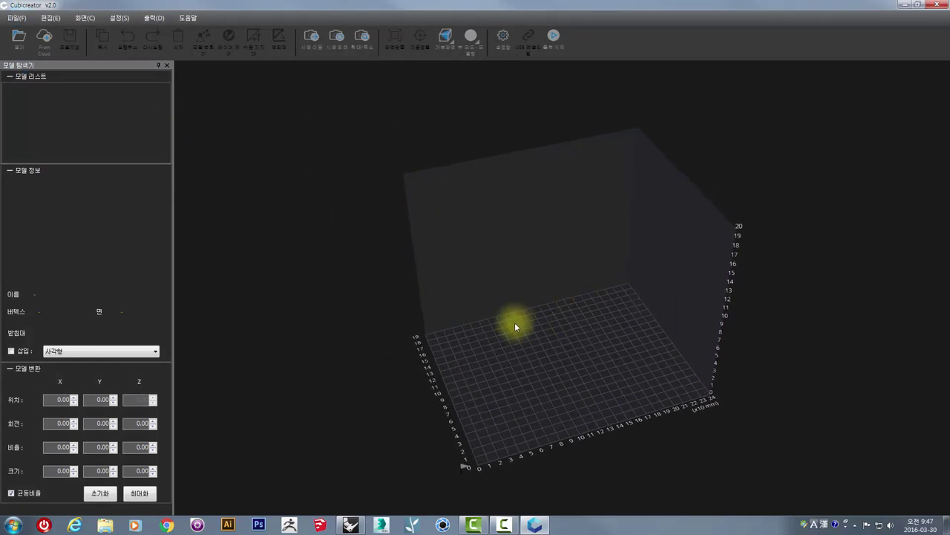
middle_drag(532, 300, 507, 288)
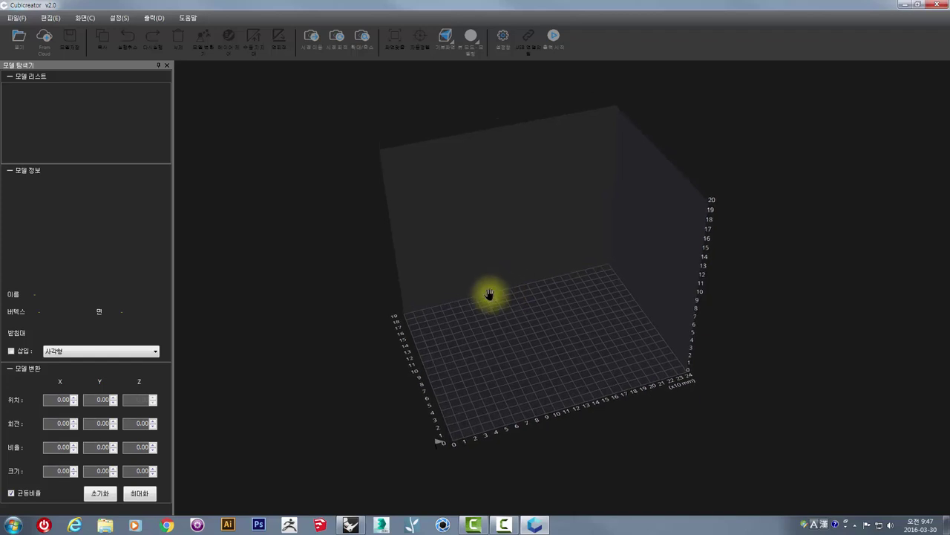
right_drag(489, 295, 536, 275)
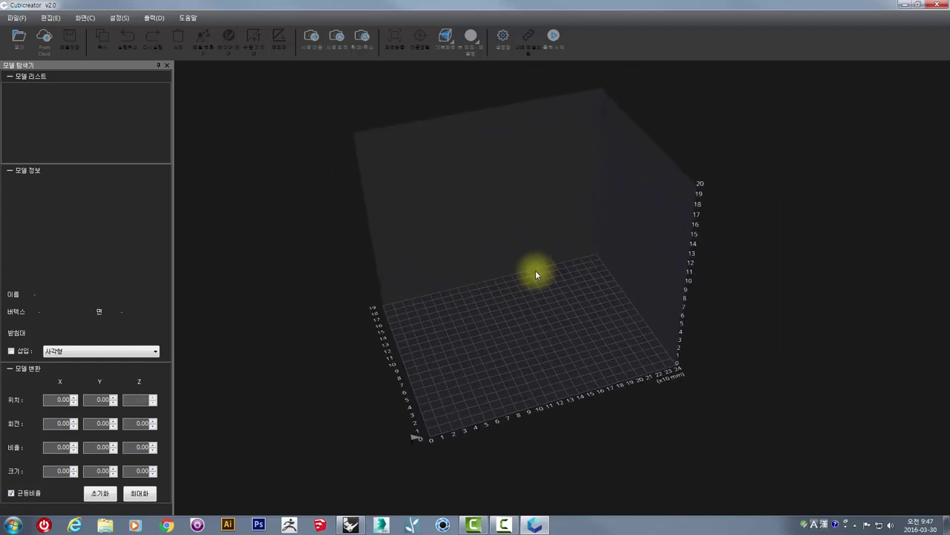
scroll(535, 272, down, 1)
scroll(534, 271, up, 2)
scroll(534, 271, down, 2)
right_drag(532, 309, 499, 190)
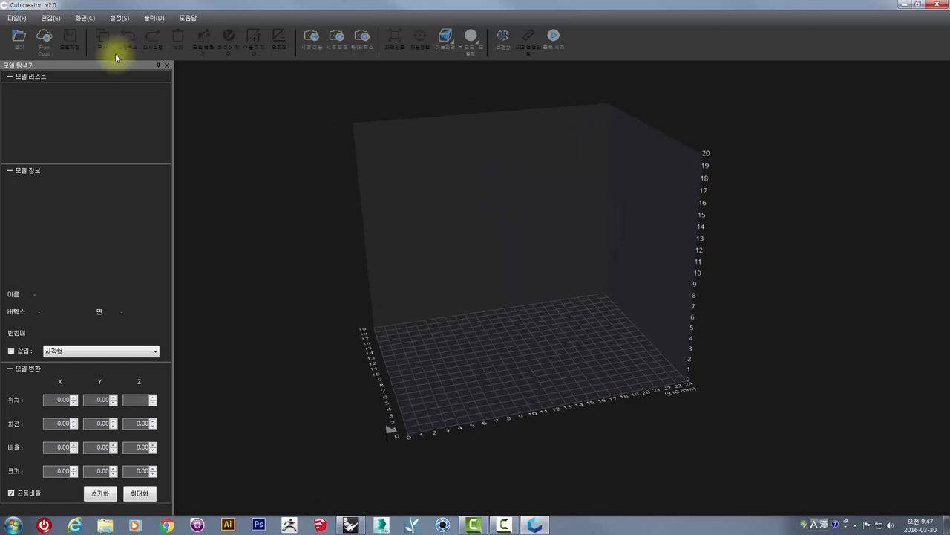
- Load nabi.stl from the desktop into Cubicreator's printer build volume
click(22, 41)
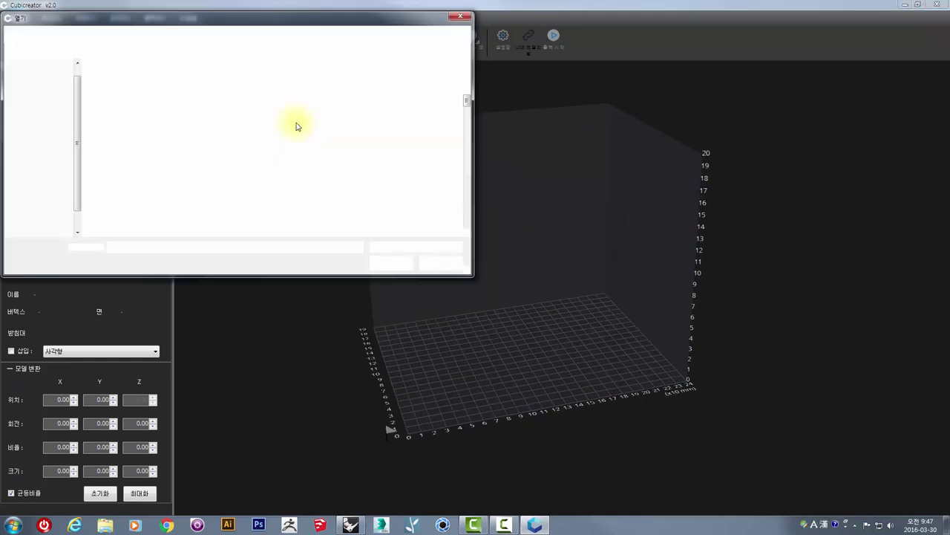
drag(138, 20, 278, 69)
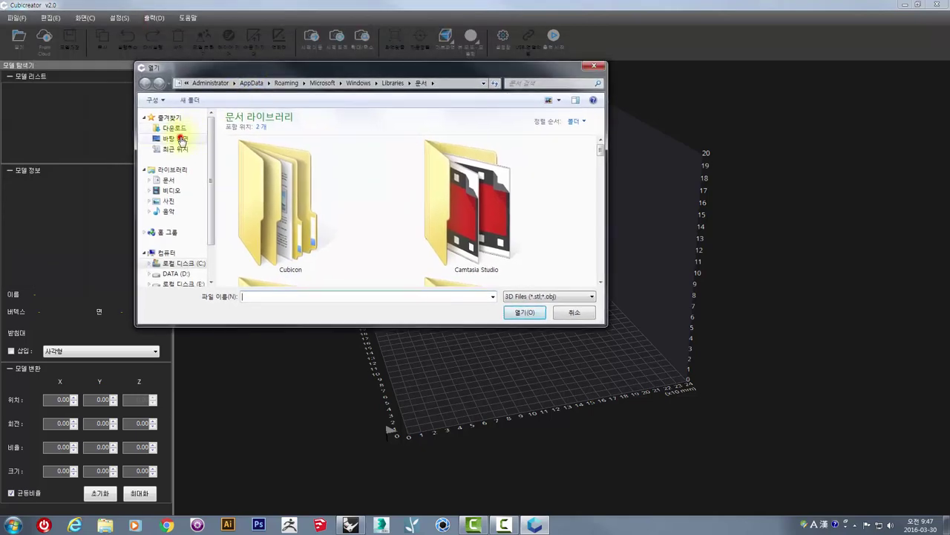
click(181, 140)
click(492, 244)
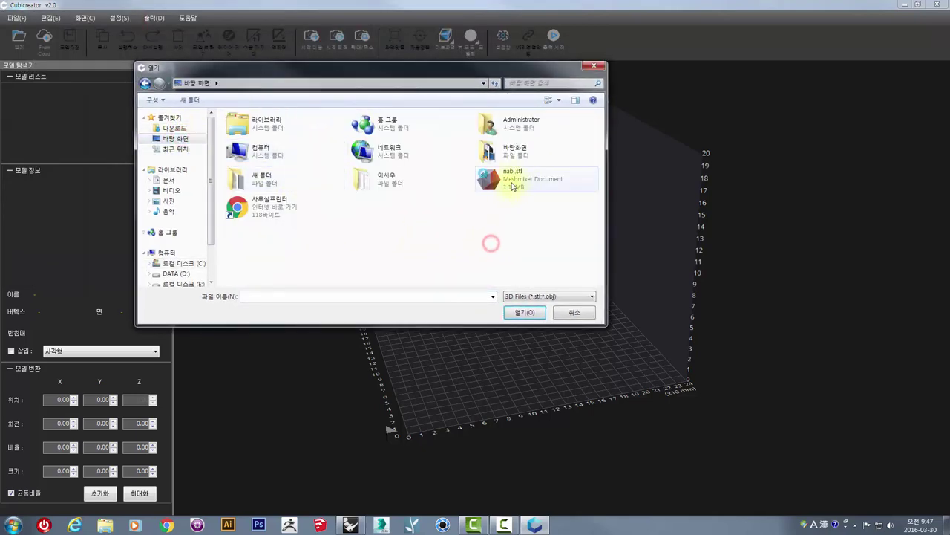
click(509, 178)
click(523, 312)
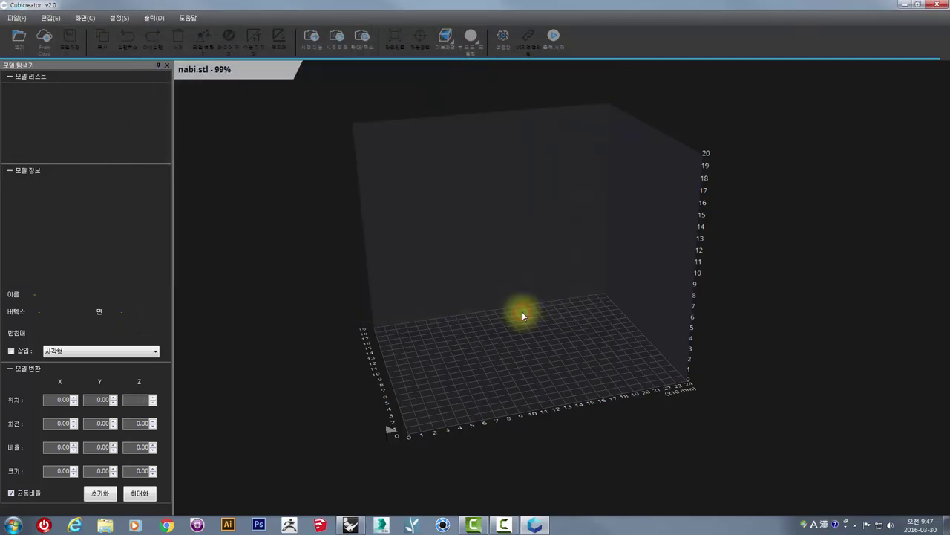
right_drag(611, 346, 550, 418)
scroll(552, 405, up, 3)
right_drag(553, 376, 537, 355)
drag(536, 356, 512, 407)
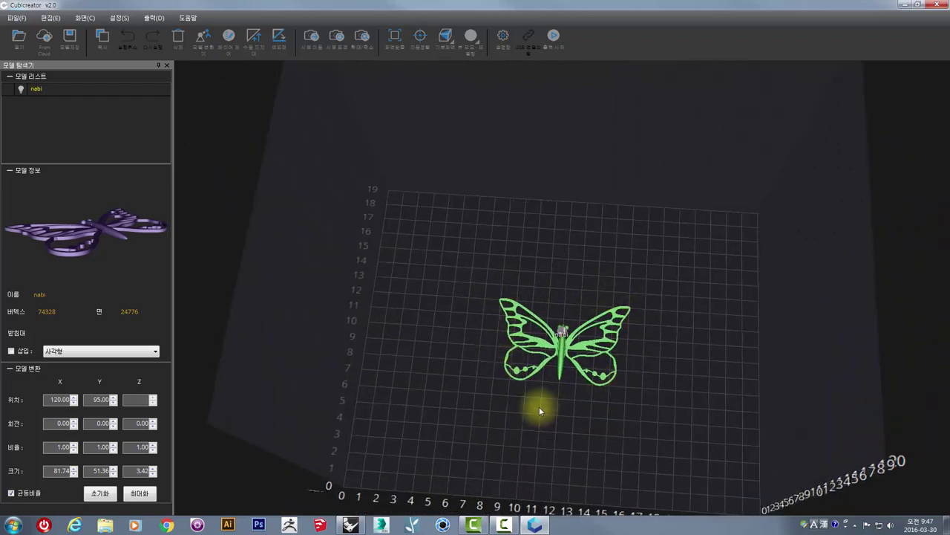
- Switch between Rhinoceros and Cubicreator to compare the original butterfly with the imported model
click(381, 525)
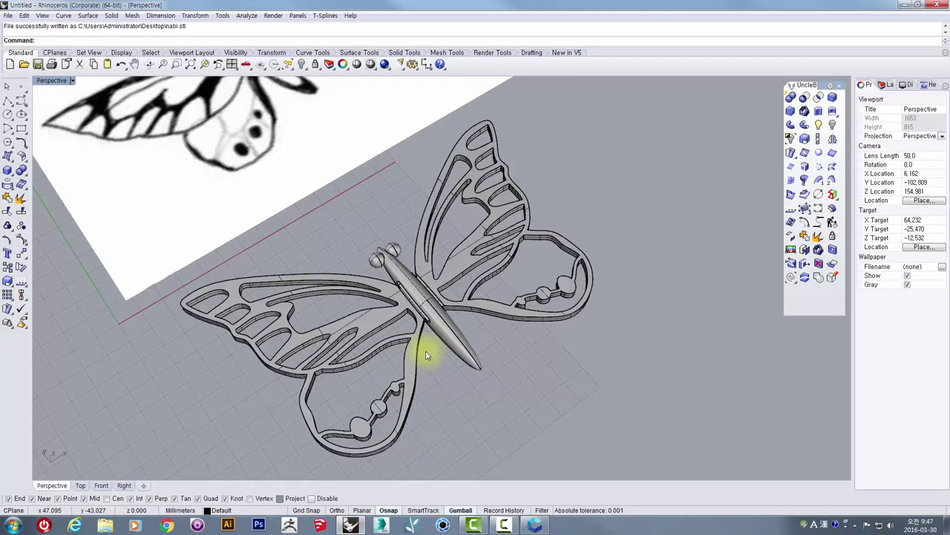
right_drag(427, 355, 447, 357)
scroll(443, 351, down, 3)
click(438, 346)
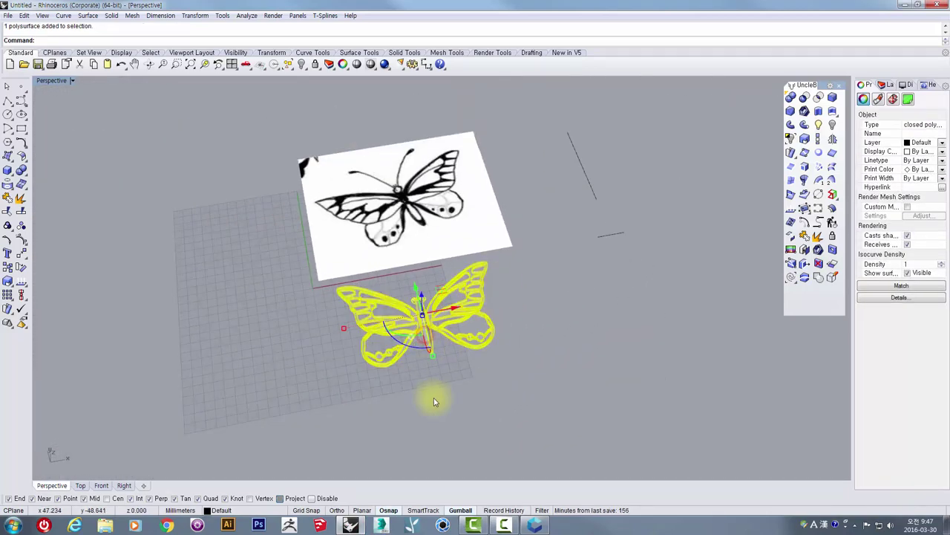
click(535, 525)
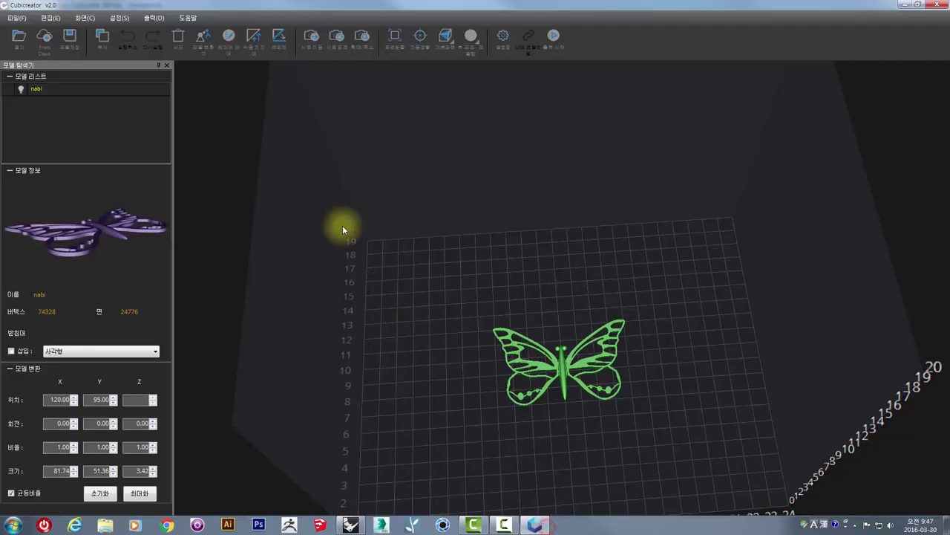
click(538, 527)
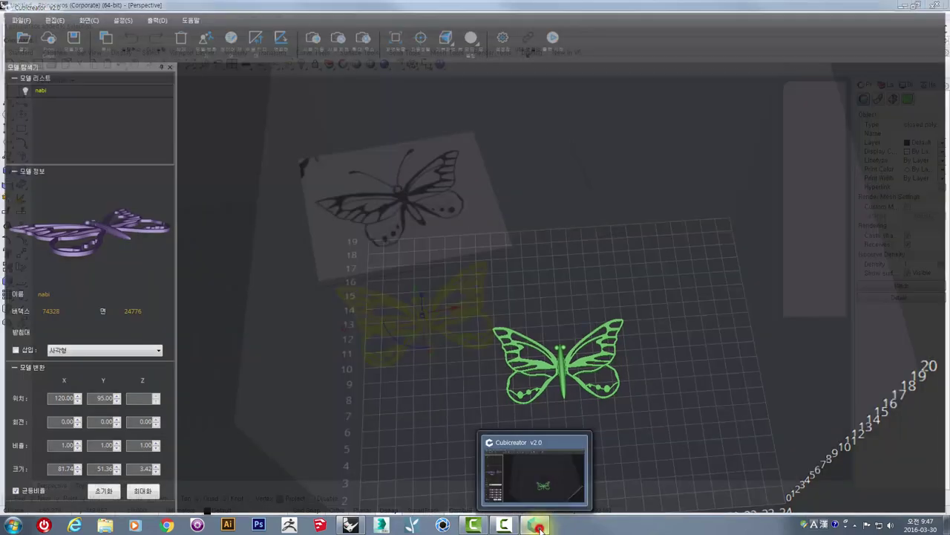
click(463, 397)
scroll(416, 346, up, 5)
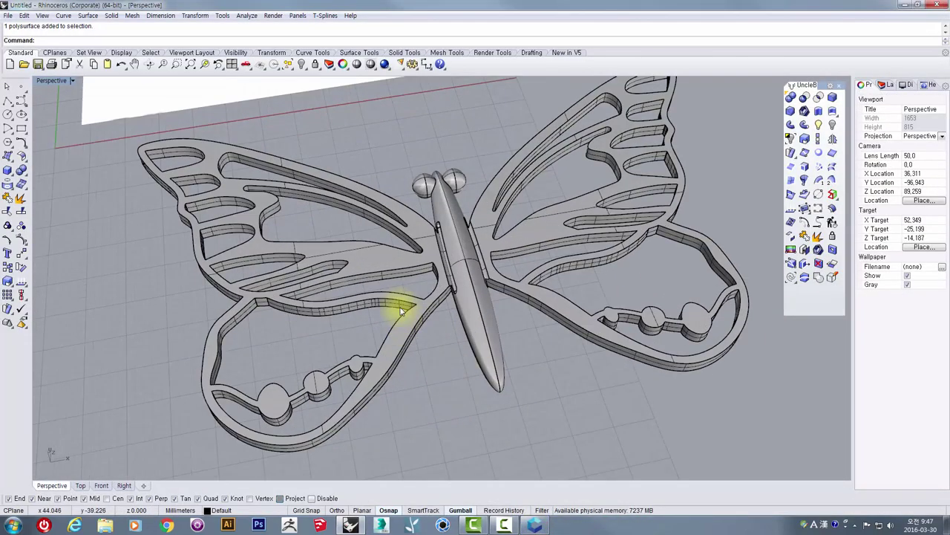
- Maximize the Top view in Rhinoceros and bring the butterfly's upper wings and head into close view
double_click(47, 81)
double_click(47, 81)
right_drag(382, 223, 298, 264)
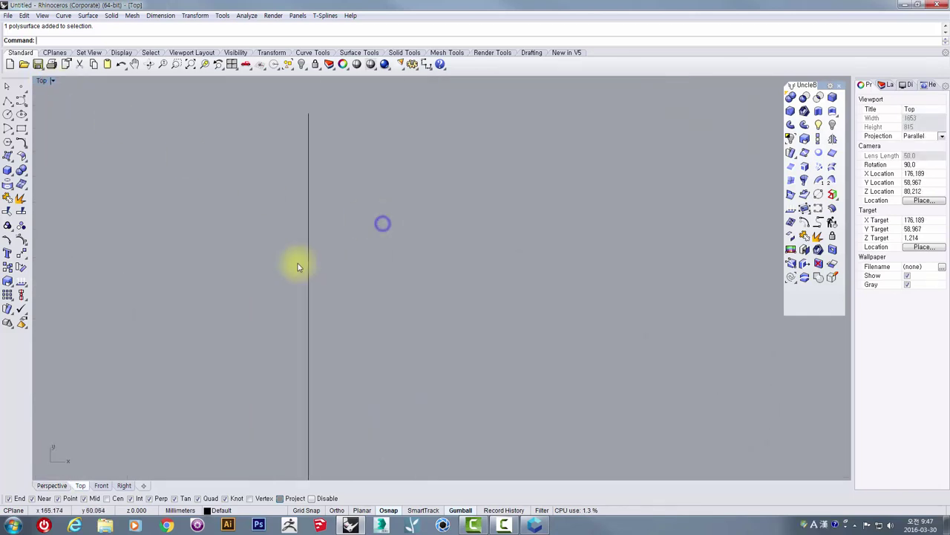
scroll(300, 261, down, 16)
right_drag(230, 314, 363, 239)
scroll(278, 295, up, 11)
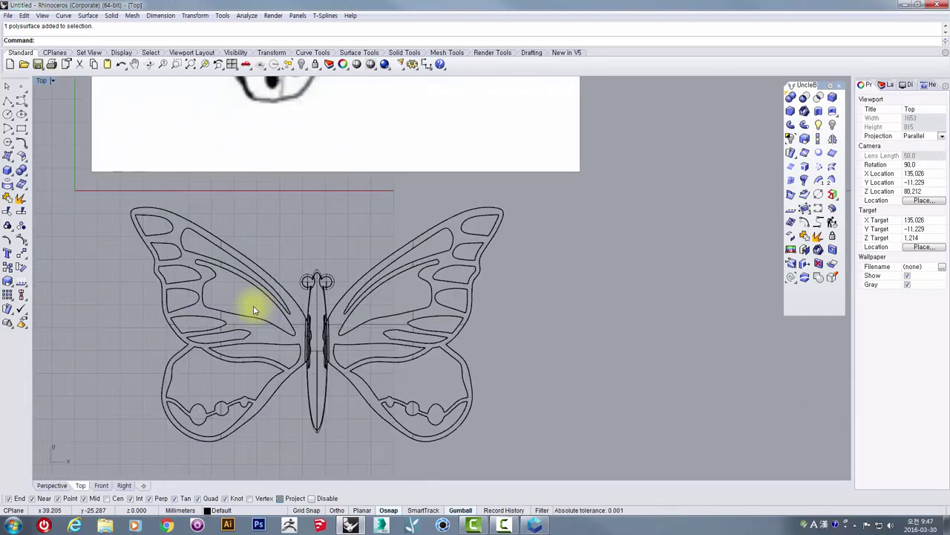
scroll(253, 311, up, 4)
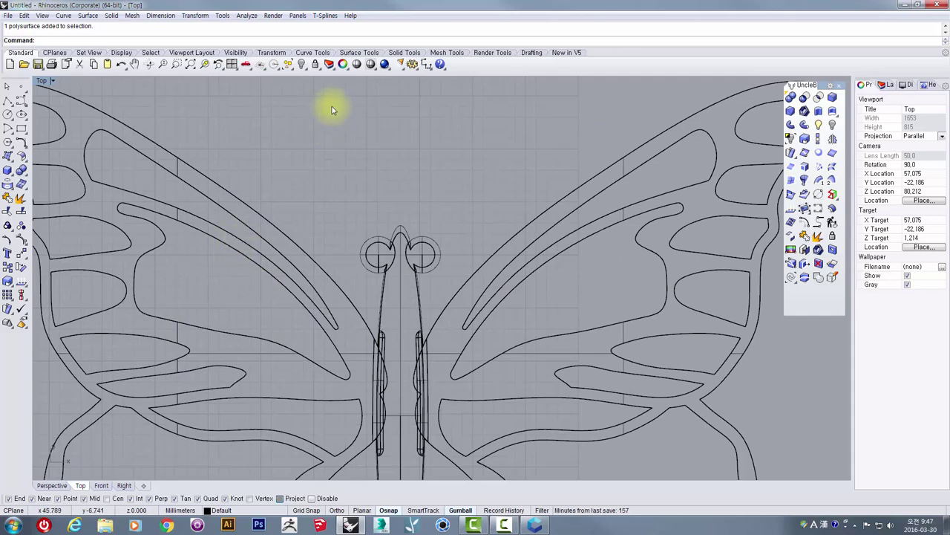
click(426, 63)
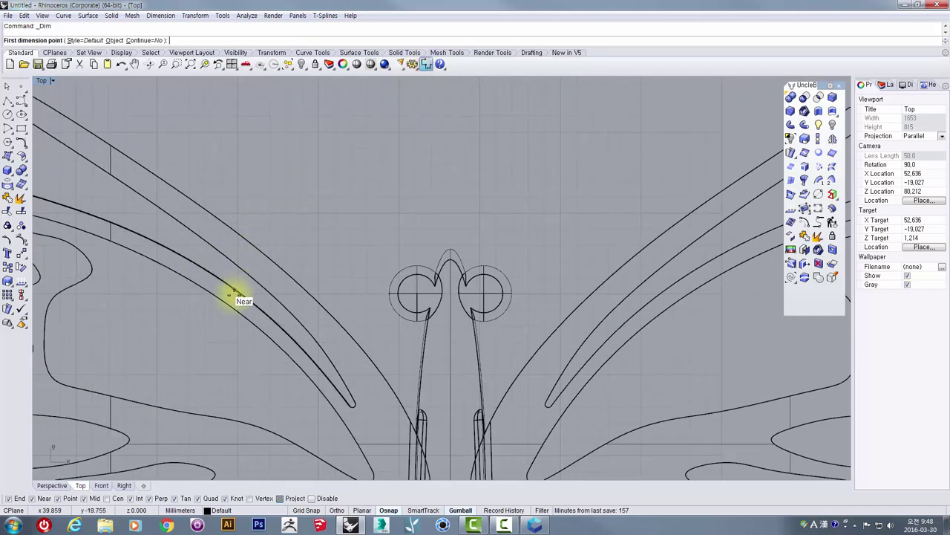
click(233, 298)
click(239, 295)
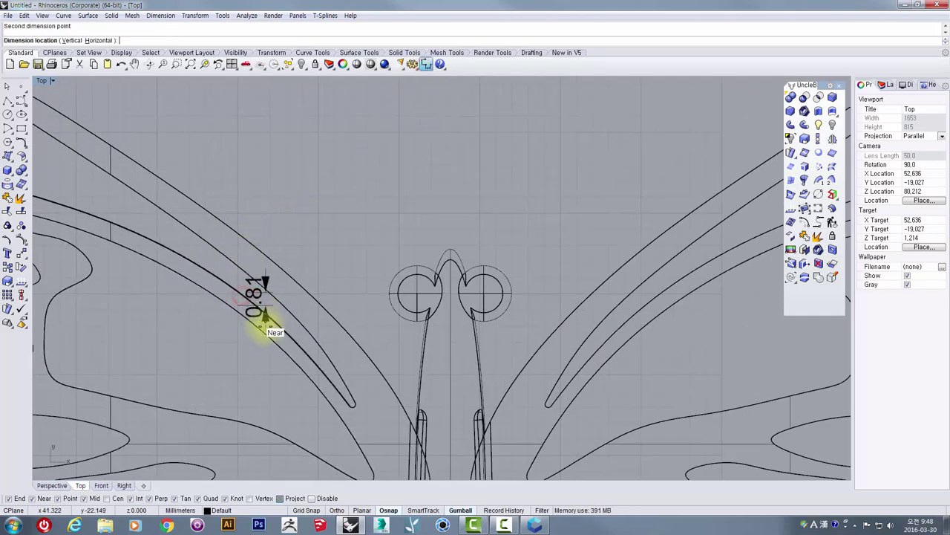
key(Escape)
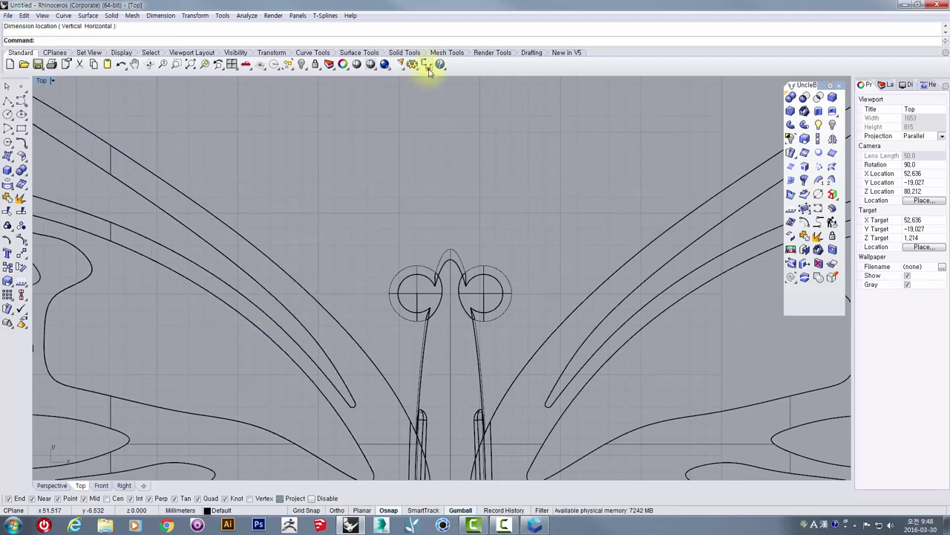
- Measure the width of the thin strip in the left upper wing with an aligned dimension and delete that dimension
click(428, 66)
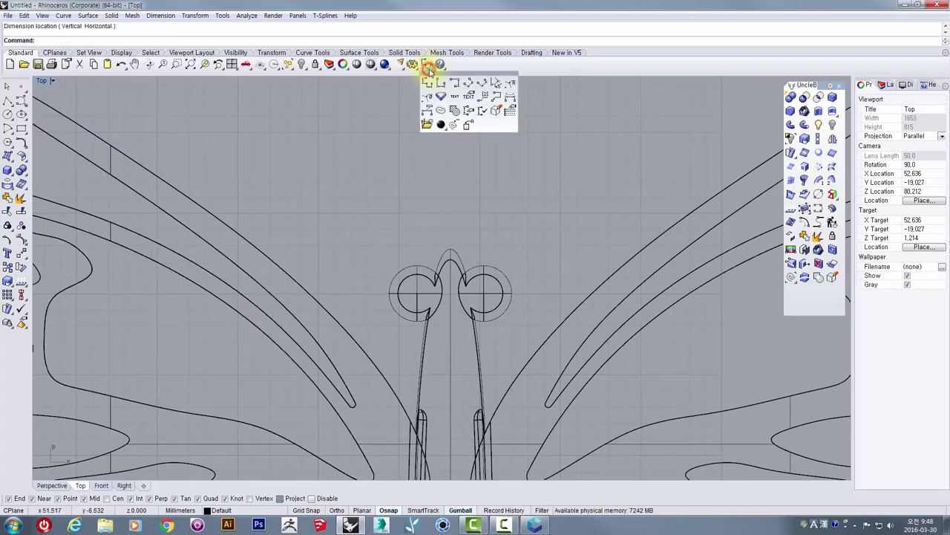
click(463, 85)
click(248, 317)
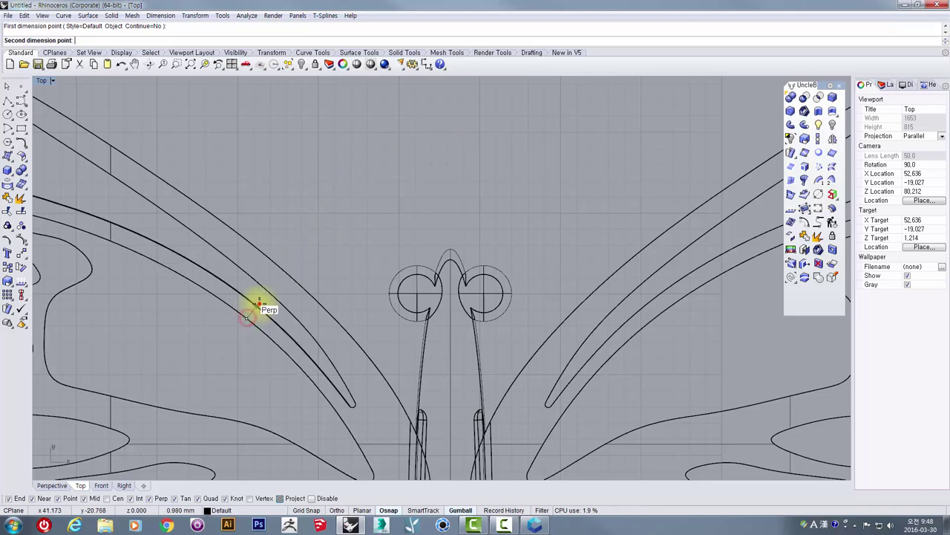
click(258, 304)
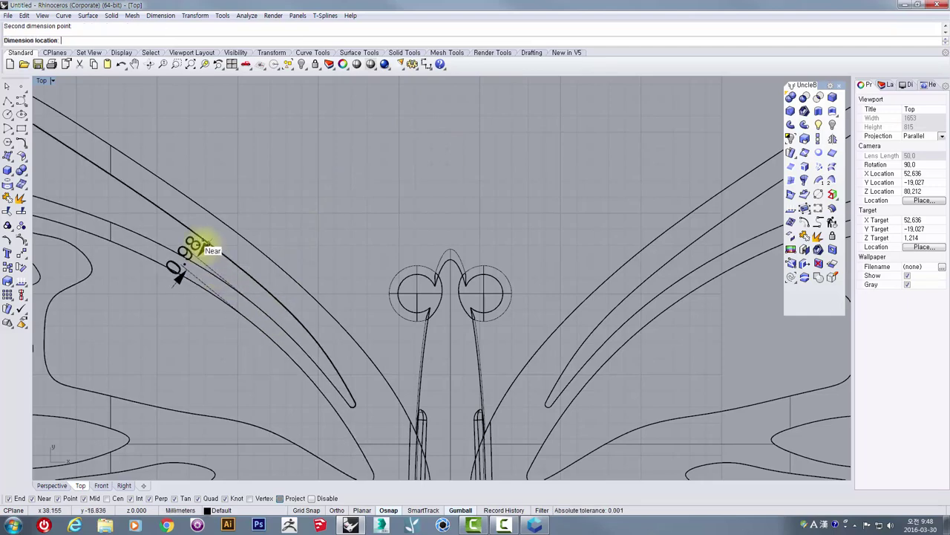
click(208, 253)
scroll(323, 273, down, 4)
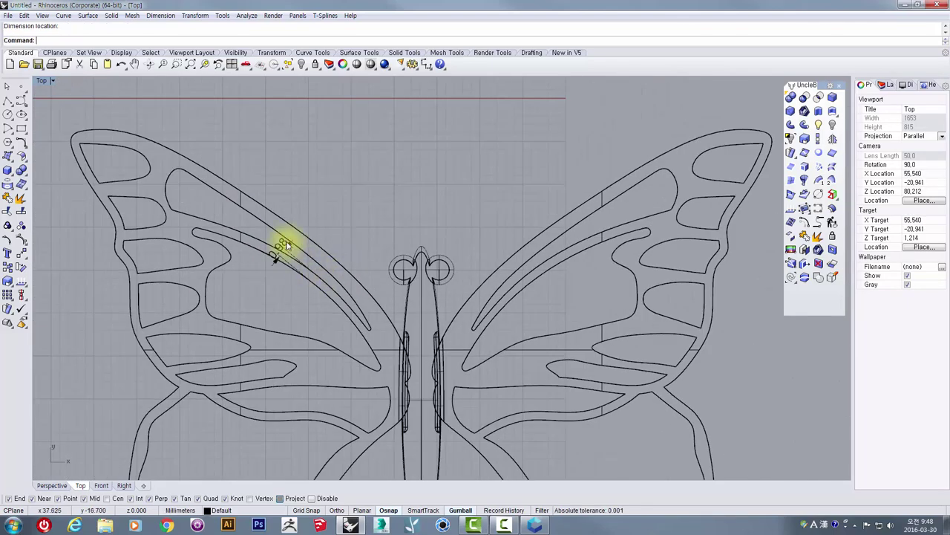
click(282, 245)
scroll(255, 276, up, 3)
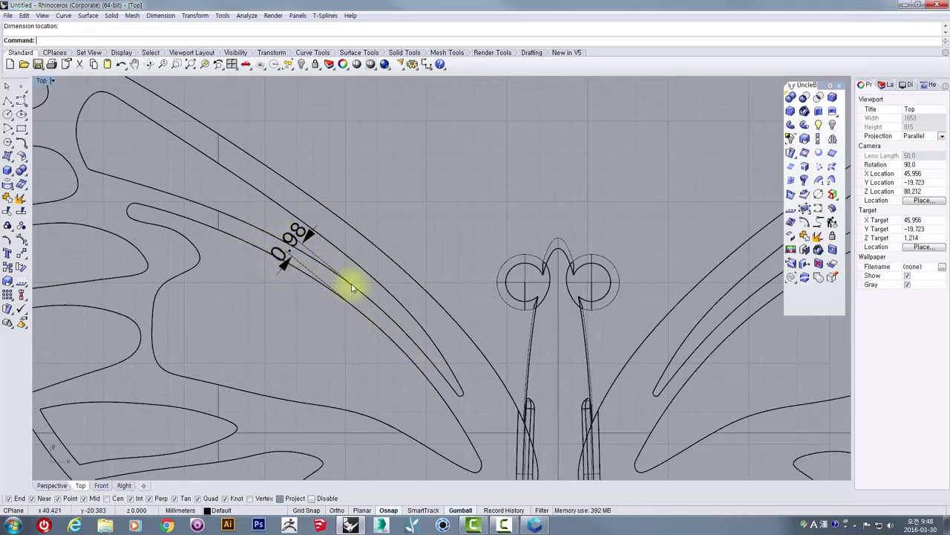
click(312, 240)
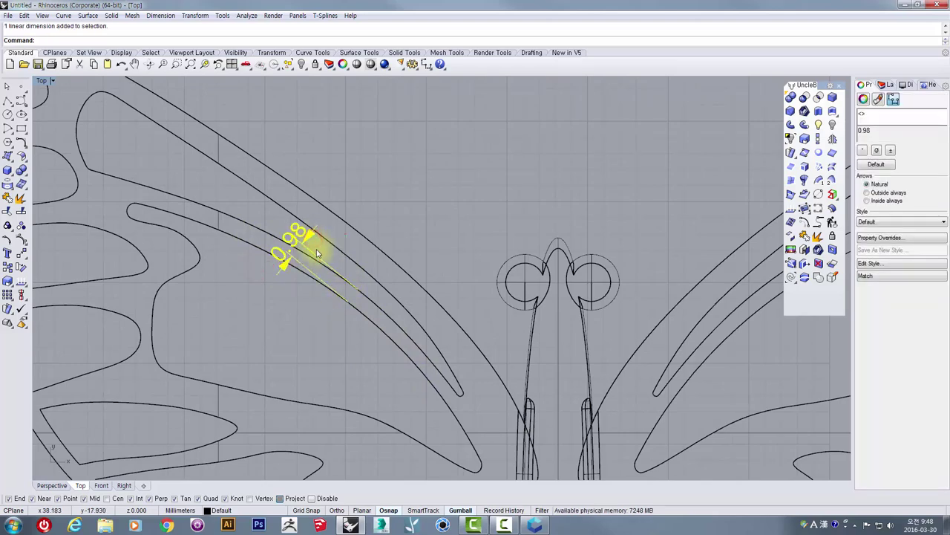
scroll(401, 327, down, 5)
key(Delete)
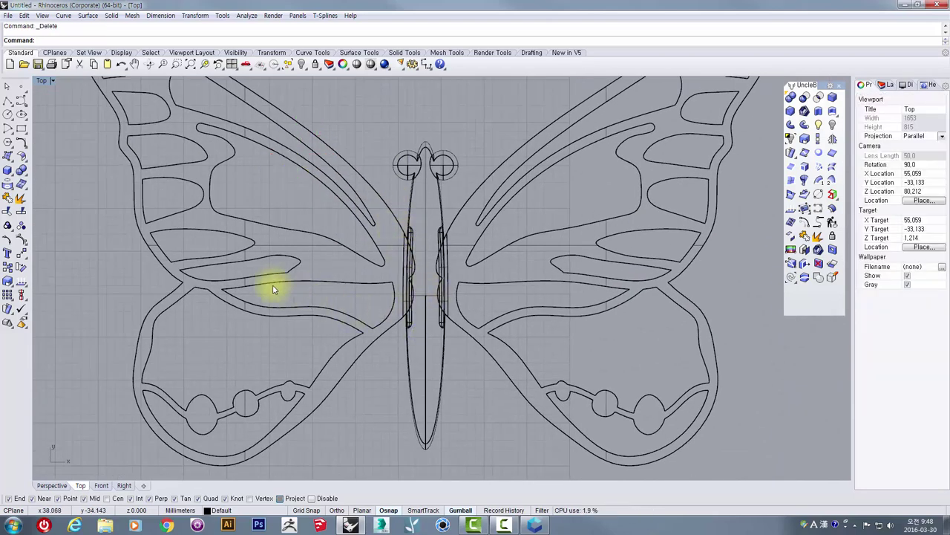
- Restore the four-viewport layout, and switch to Cubicreator to reselect the nabi model
scroll(268, 402, up, 5)
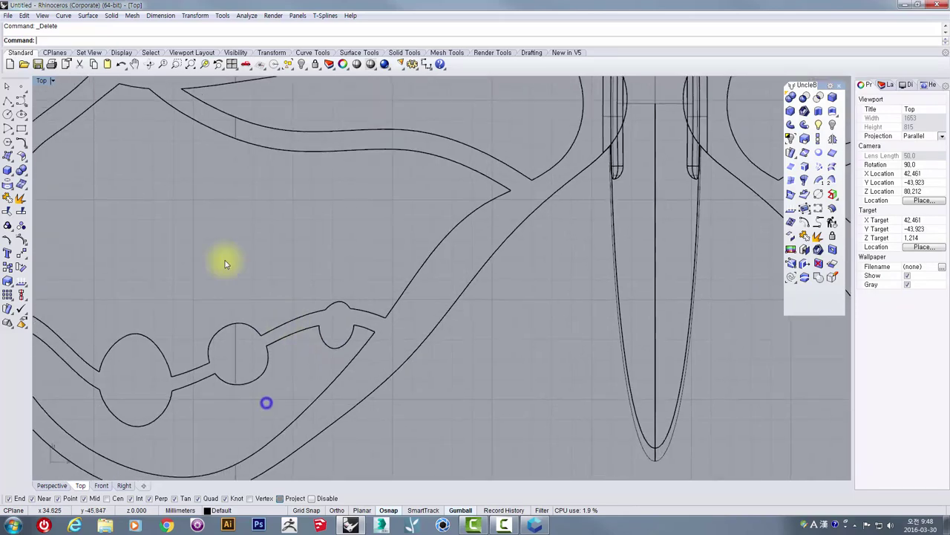
double_click(41, 80)
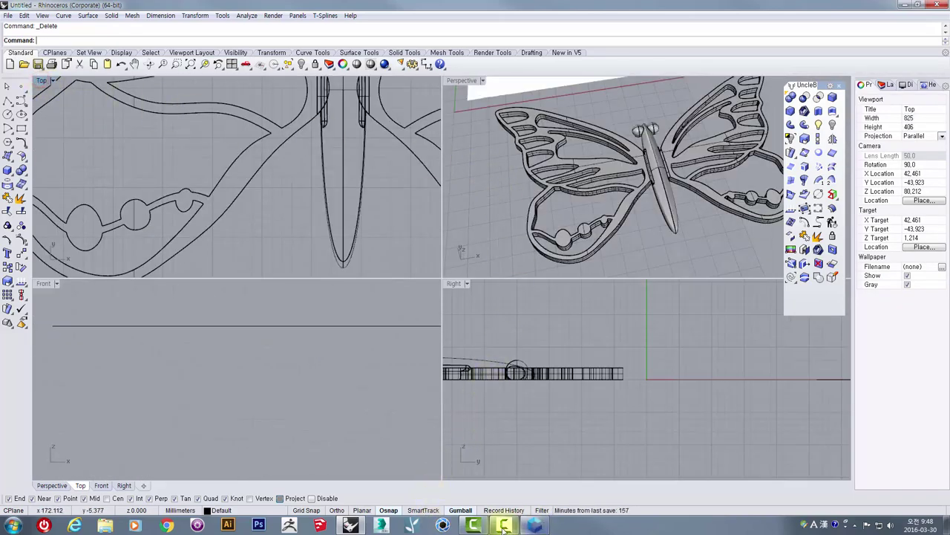
click(536, 526)
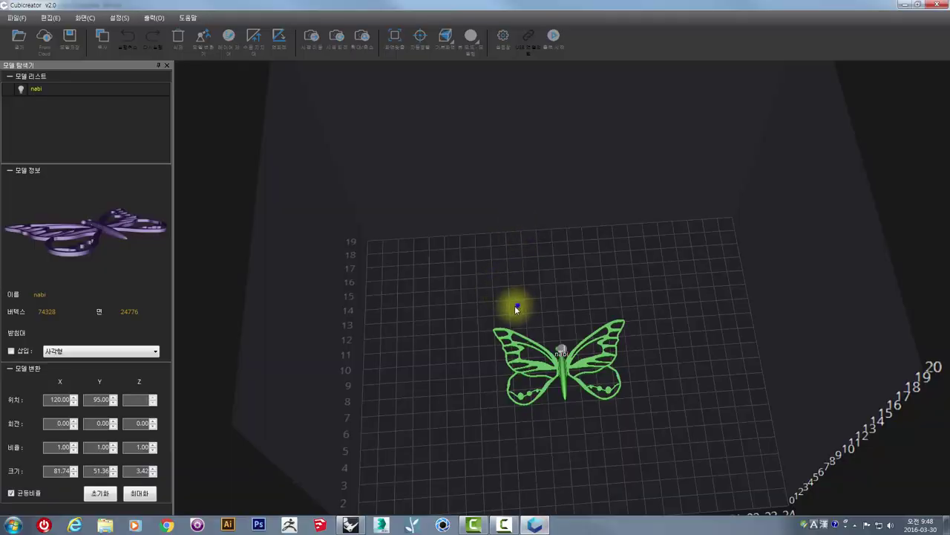
click(473, 375)
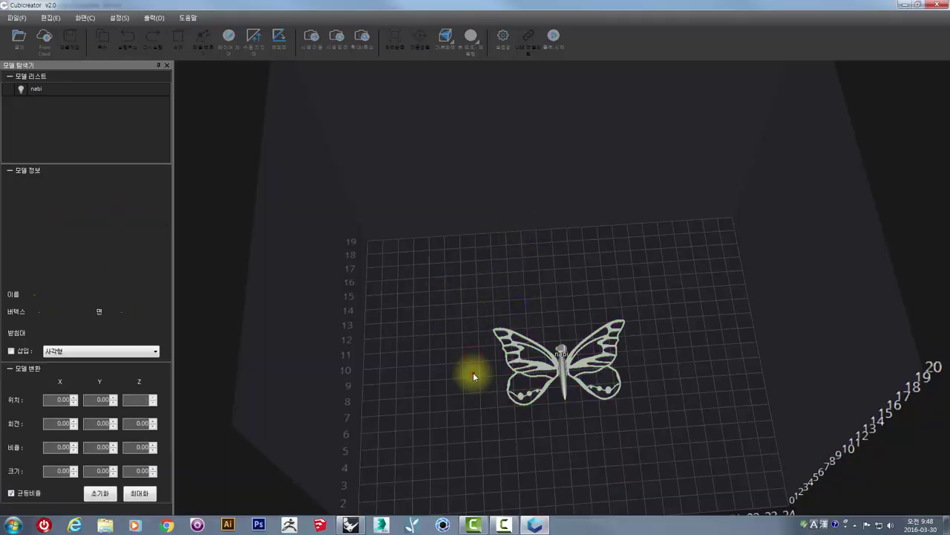
click(563, 368)
drag(494, 399, 573, 435)
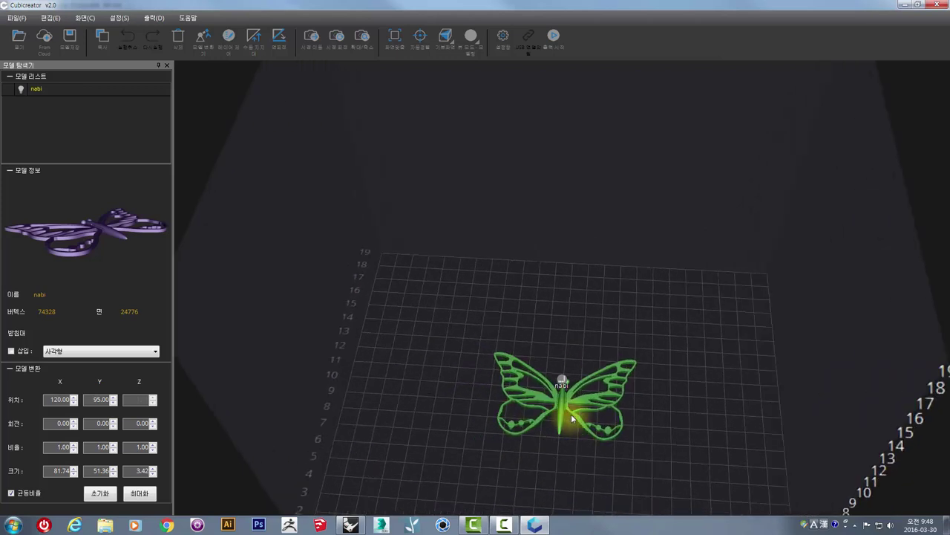
right_drag(585, 439, 582, 460)
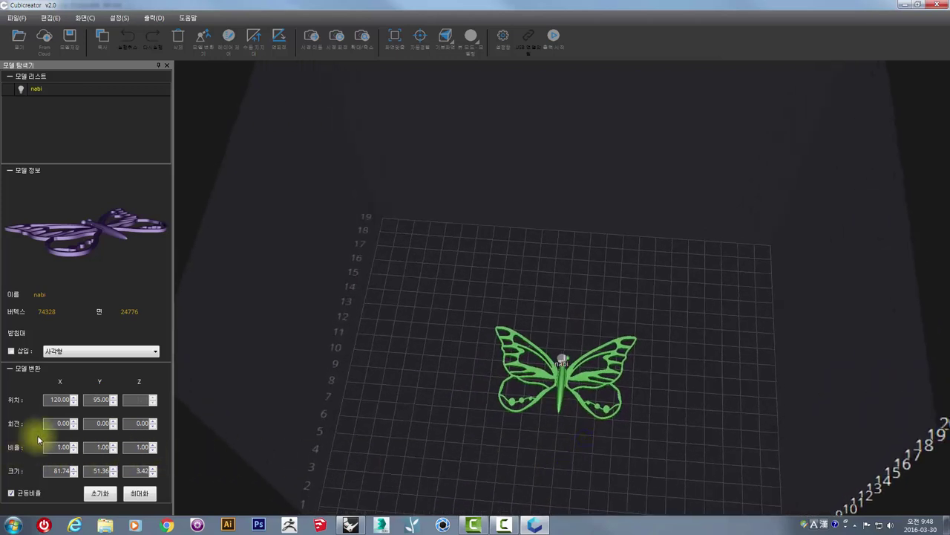
- Enlarge the nabi model with uniform scaling to an X size of 96.74 mm
click(74, 469)
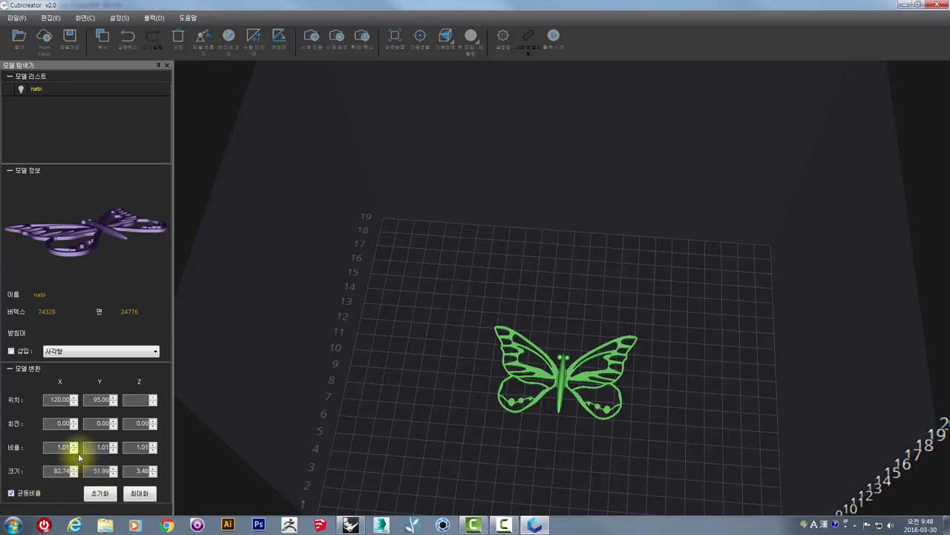
click(75, 468)
click(74, 468)
click(73, 468)
click(73, 468)
click(73, 468)
click(73, 467)
click(73, 467)
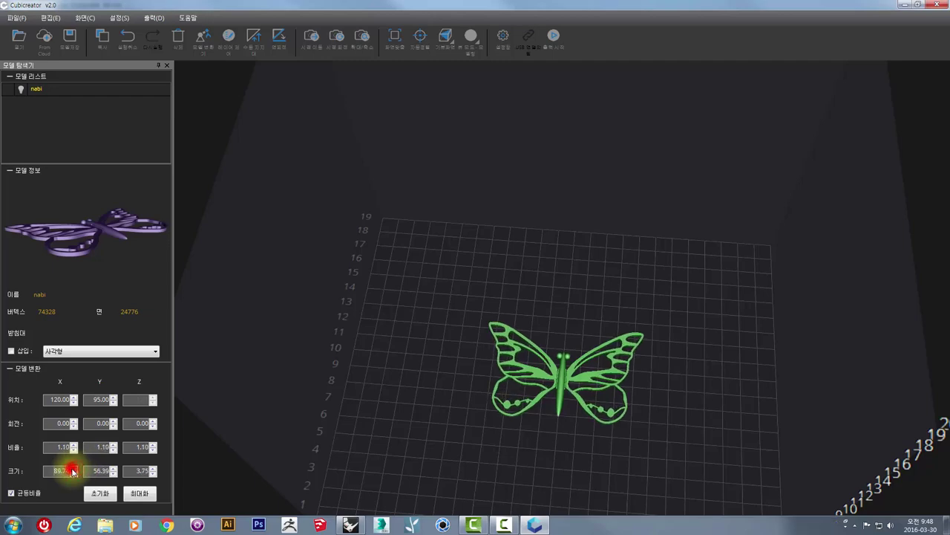
click(73, 468)
click(73, 468)
click(72, 469)
click(73, 469)
click(73, 469)
click(72, 469)
click(73, 469)
- Deselect the butterfly and examine its size and position on the build plate from several angles
click(444, 376)
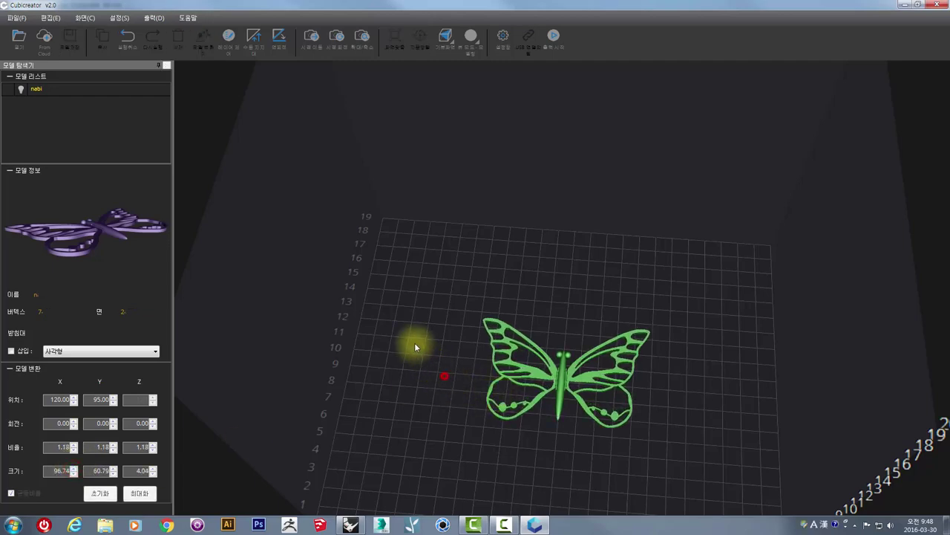
drag(467, 371, 502, 343)
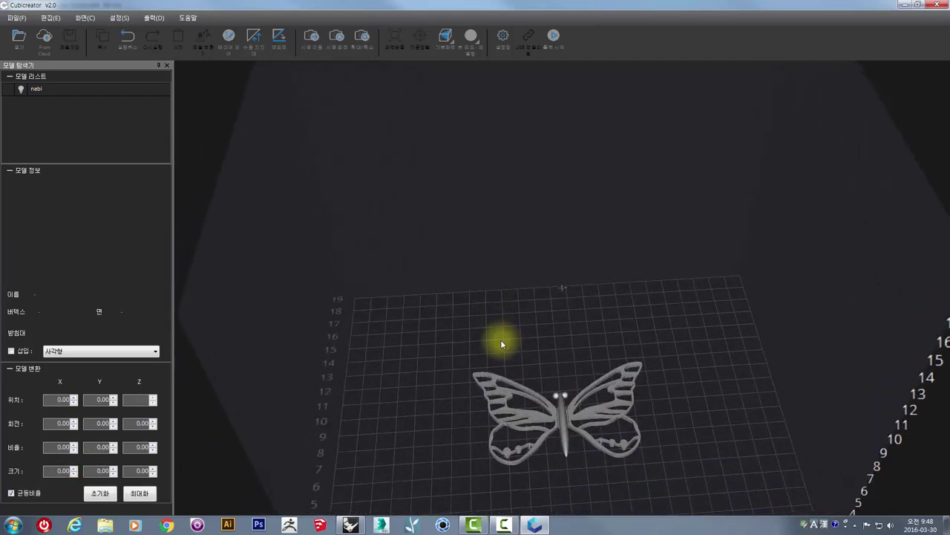
right_drag(492, 371, 475, 411)
middle_drag(557, 363, 536, 307)
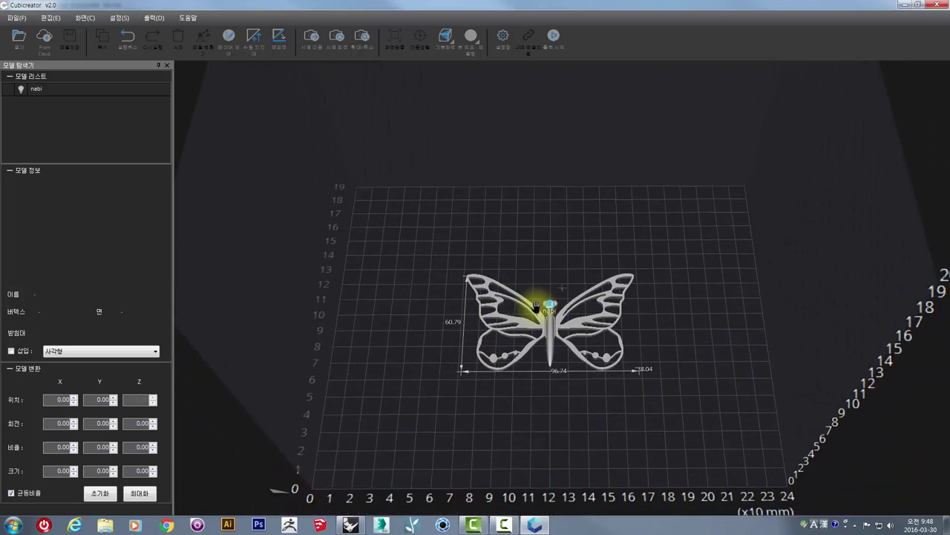
click(539, 403)
drag(539, 404, 616, 346)
click(452, 340)
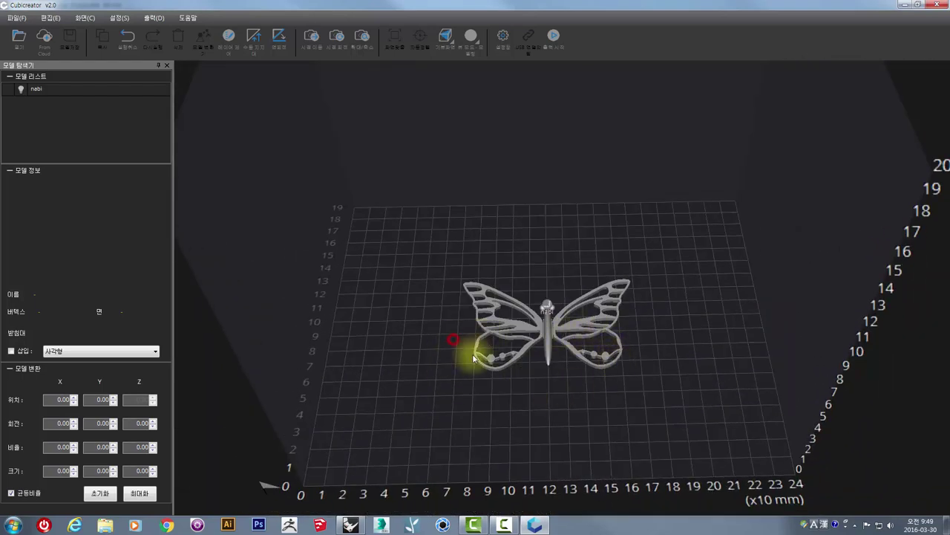
- Open the print output settings for the butterfly and review the filament material choices, keeping ABS
drag(474, 358, 478, 371)
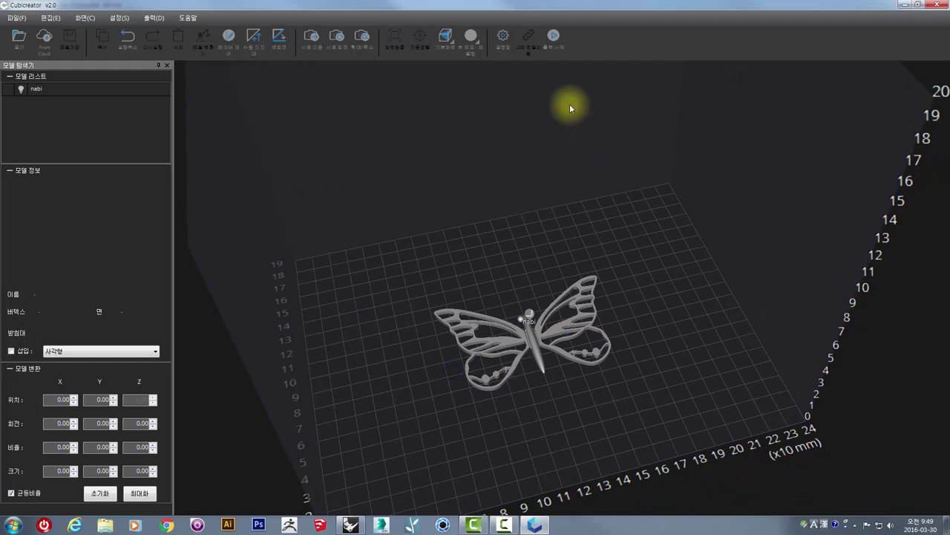
click(553, 39)
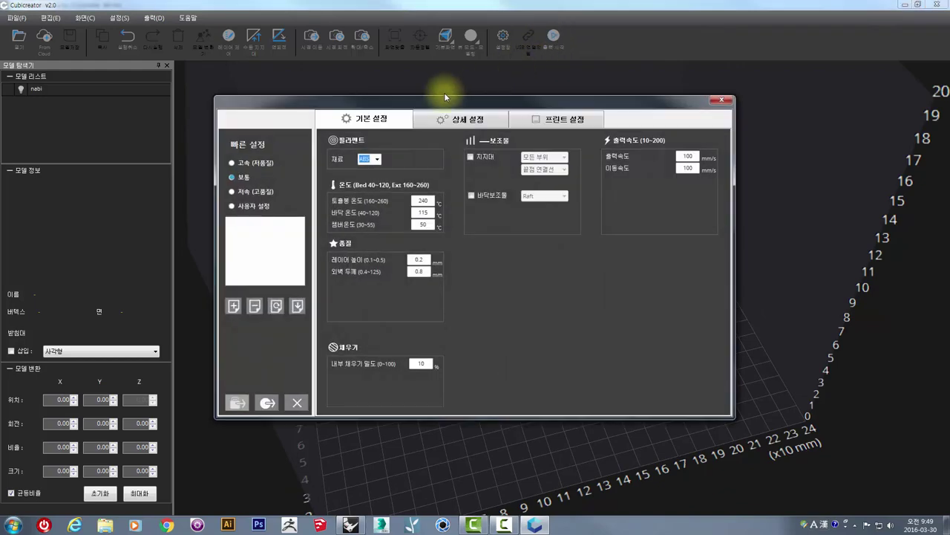
mouse_move(412, 100)
mouse_down()
mouse_move(429, 86)
mouse_move(406, 91)
mouse_up()
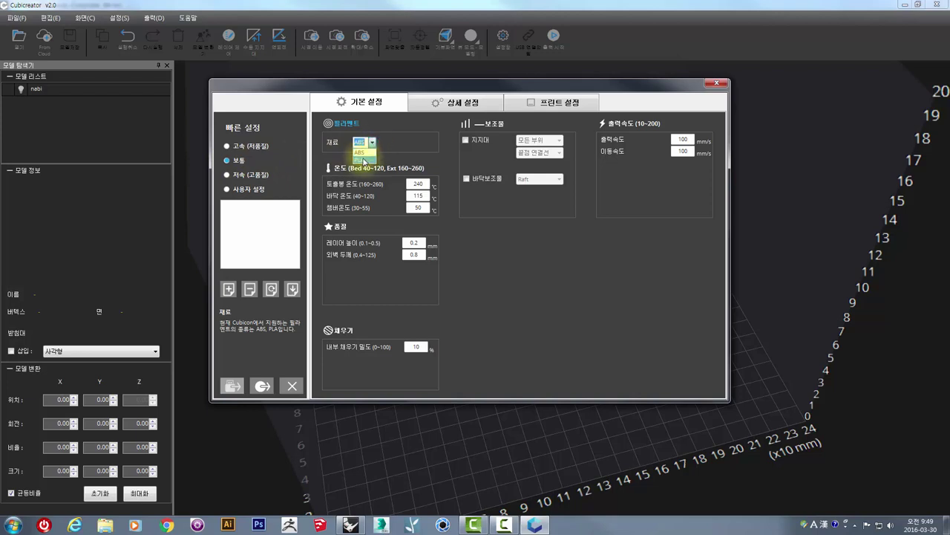
click(368, 153)
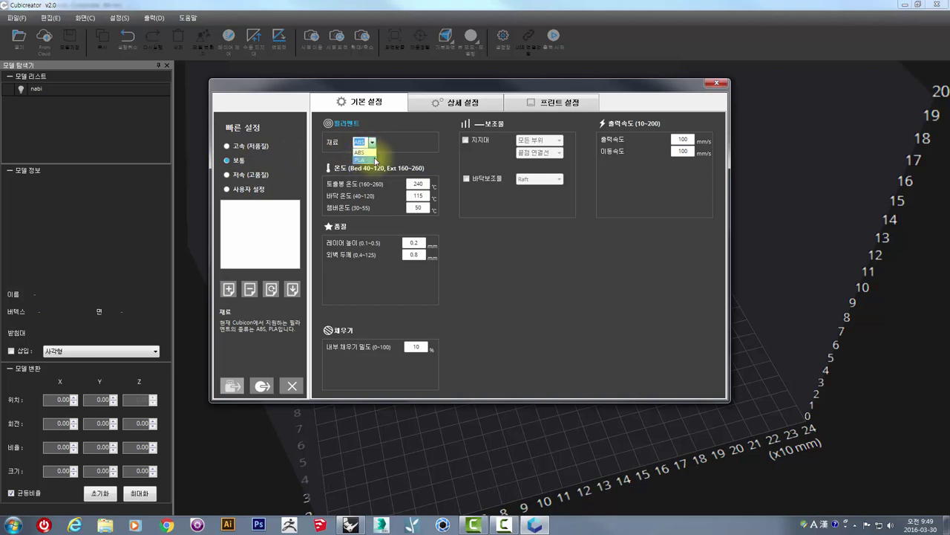
click(399, 141)
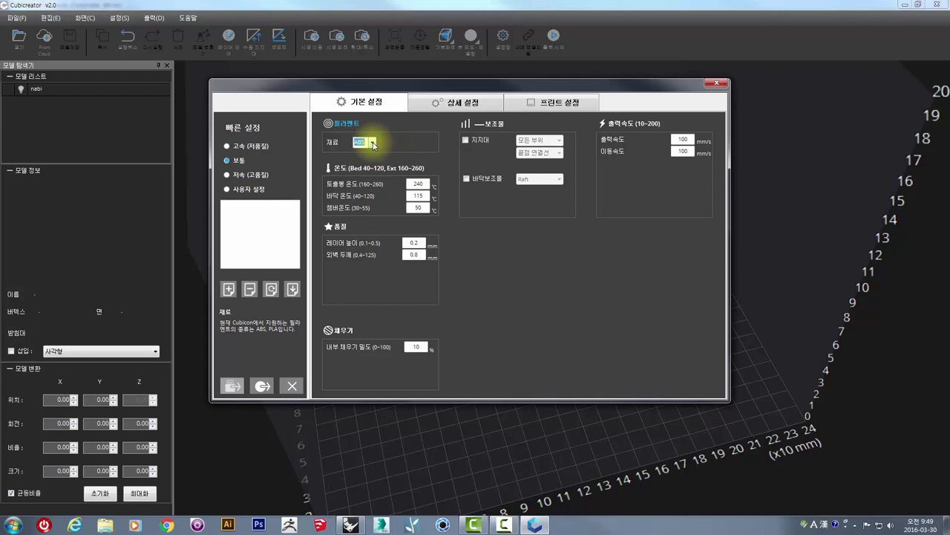
click(373, 142)
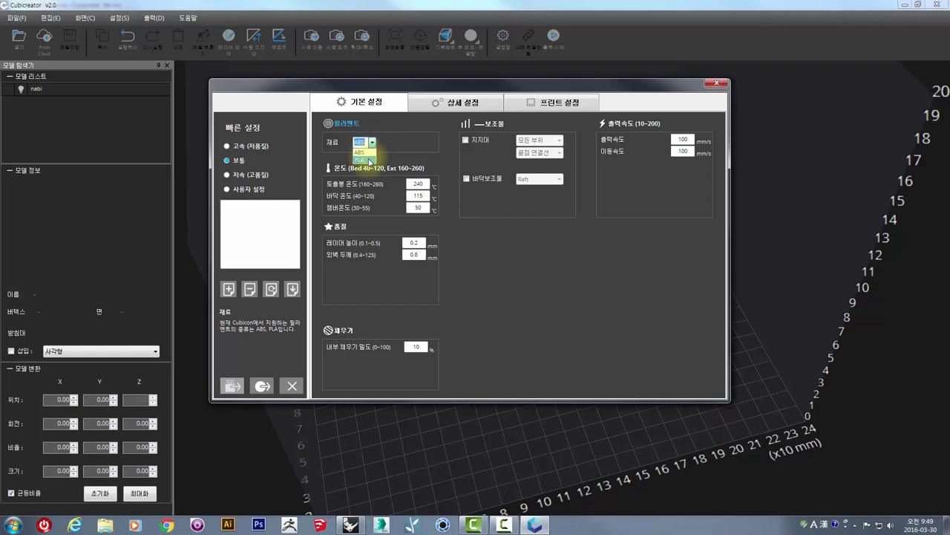
click(409, 141)
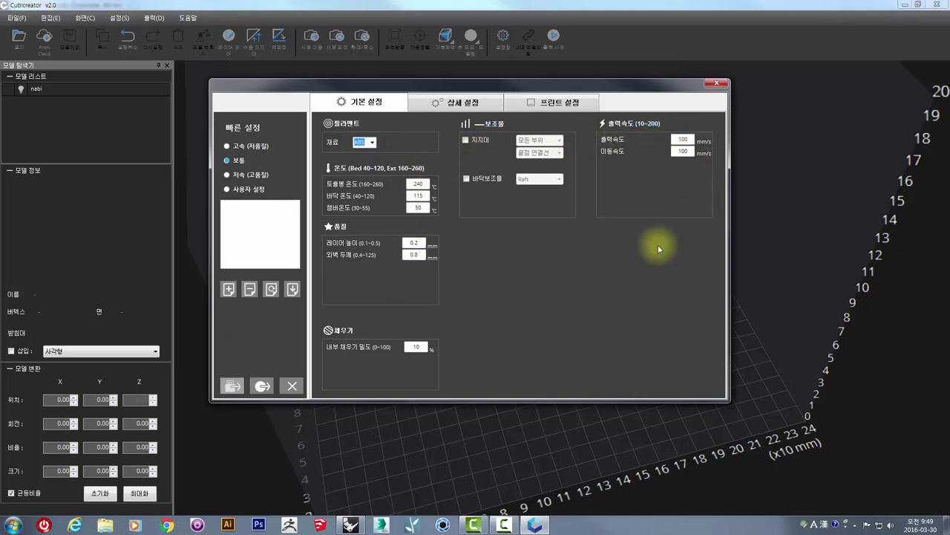
- Save the butterfly's G-code to the desktop as ABS_nabi.hvs and minimize the program to show the desktop
click(262, 387)
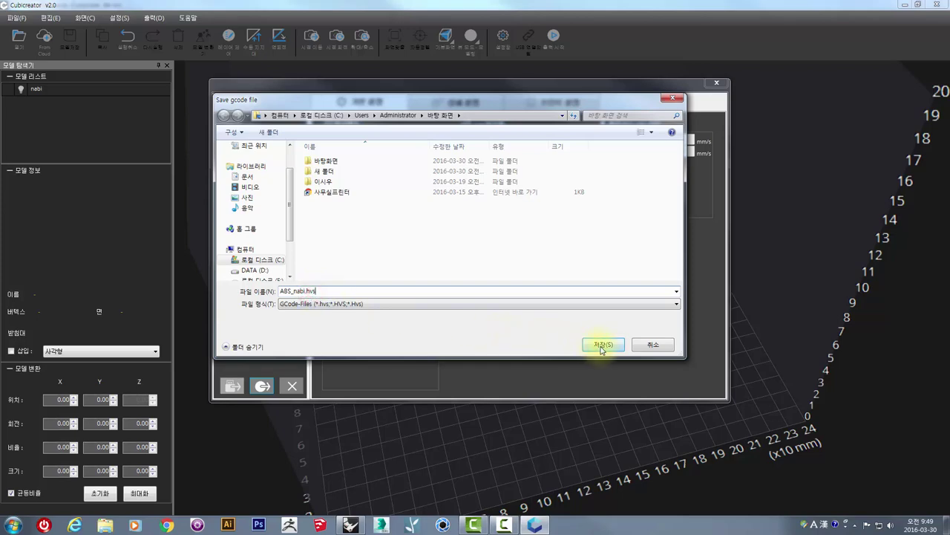
click(603, 344)
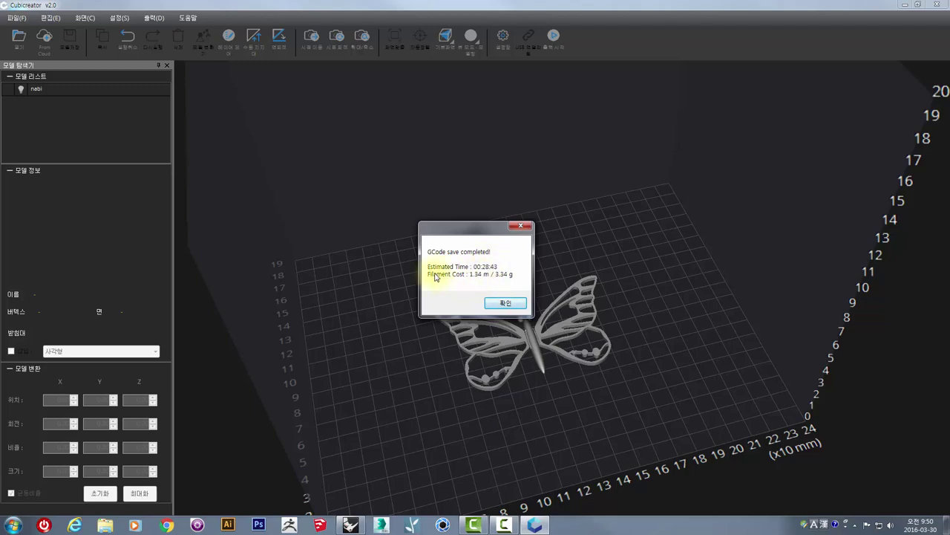
click(499, 305)
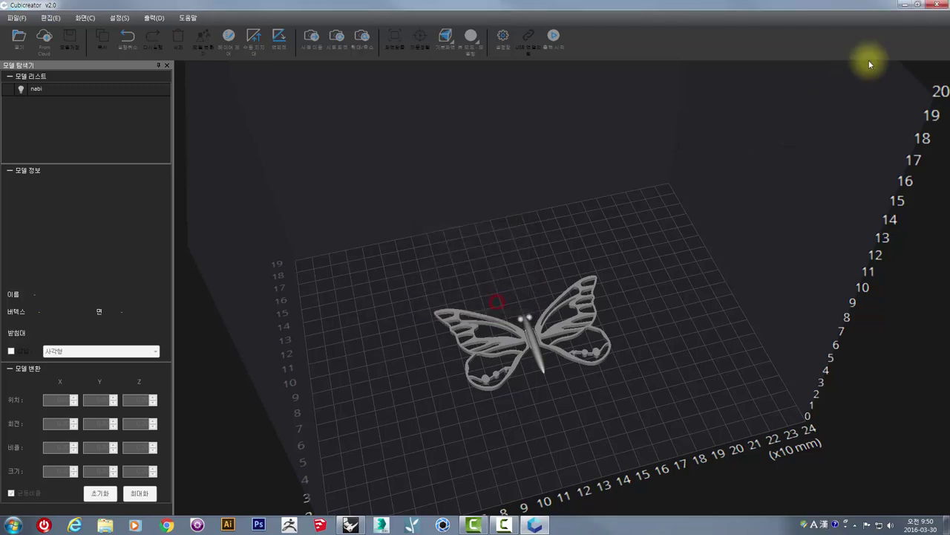
click(904, 4)
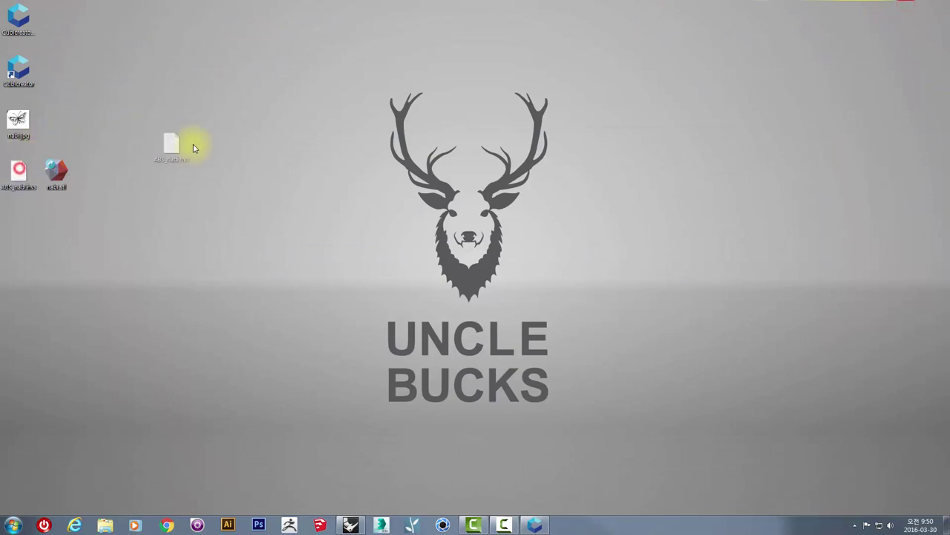